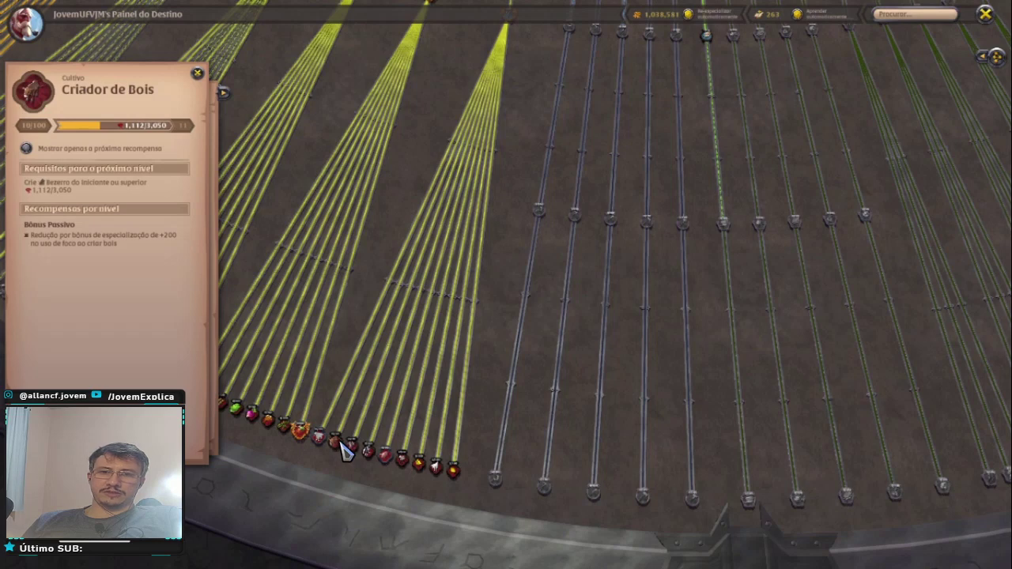
Check the horse breeder and rare animal breeder specialisations on the Destiny Board, and leave the board
left_click(353, 448)
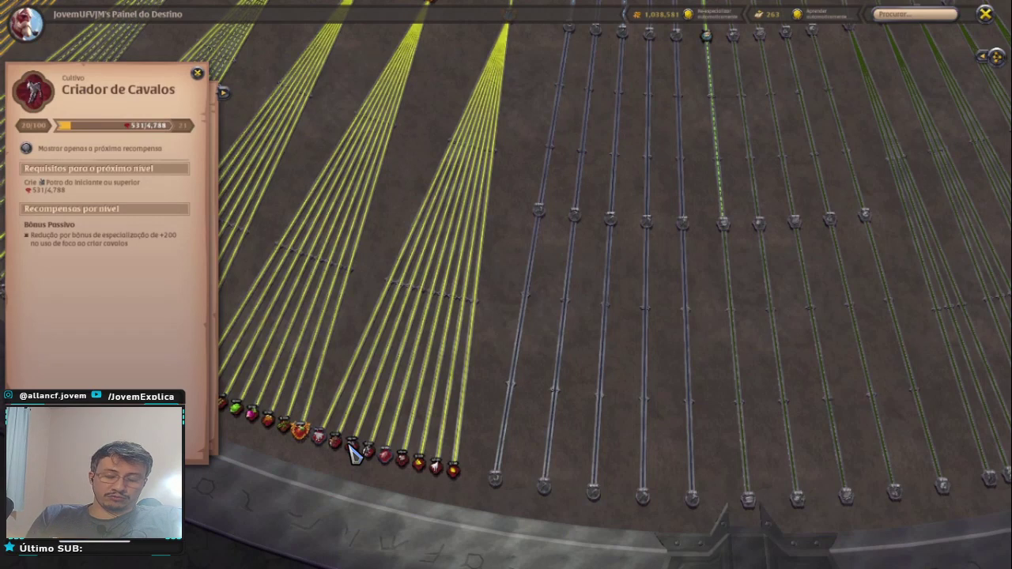
left_click(319, 436)
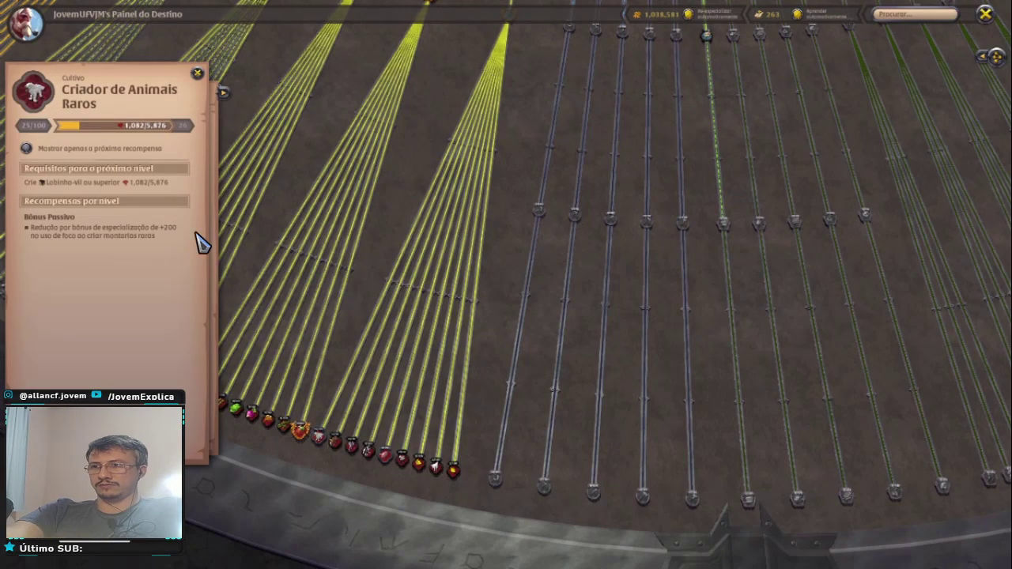
key("Escape")
Ride through Thetford with the inventory open and inspect the hardened leather stack and the inventory's estimated market value
left_click(551, 247)
key("a")
key("i")
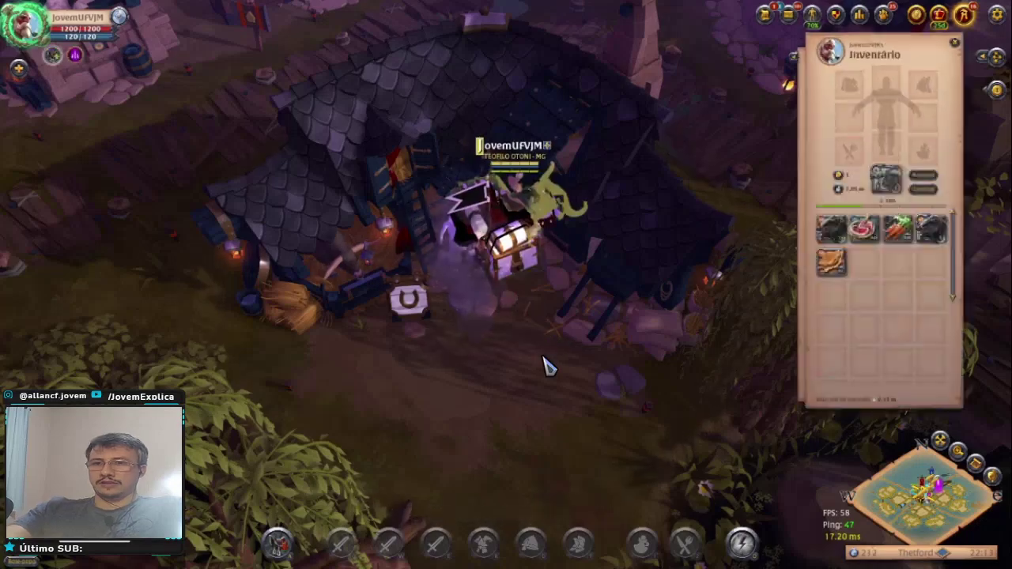
left_click(691, 341)
left_click(718, 108)
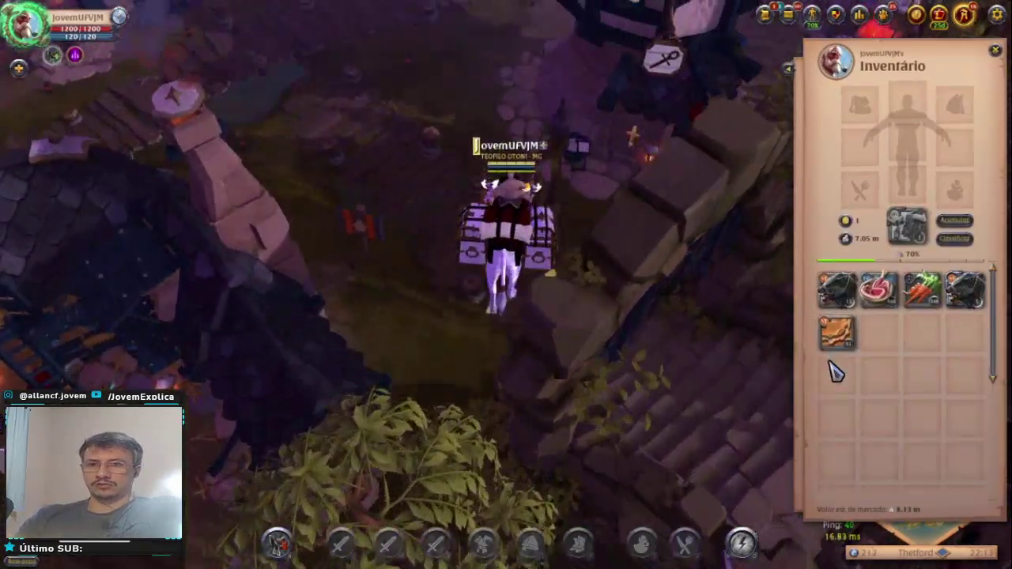
left_click(837, 332)
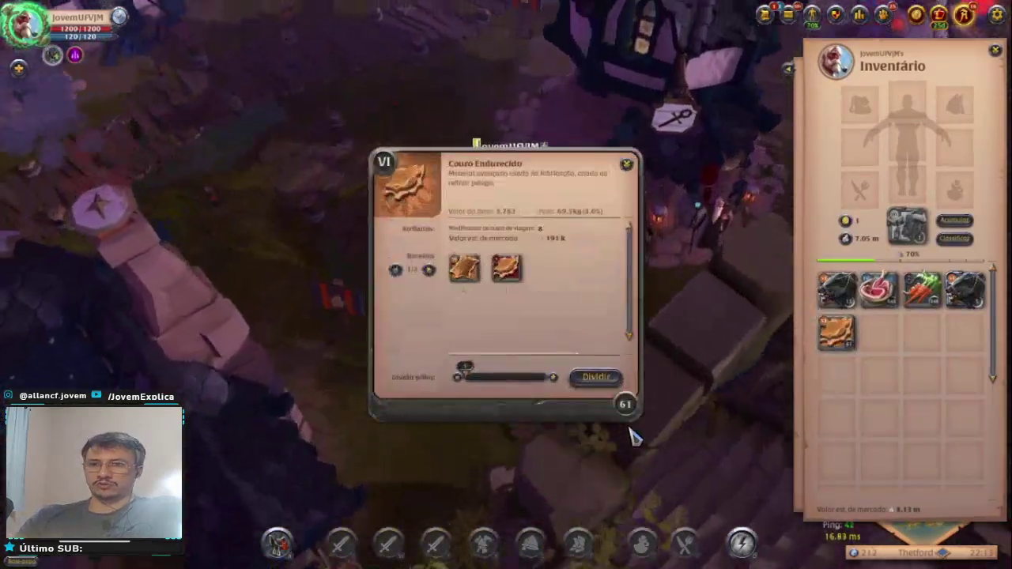
left_click(627, 165)
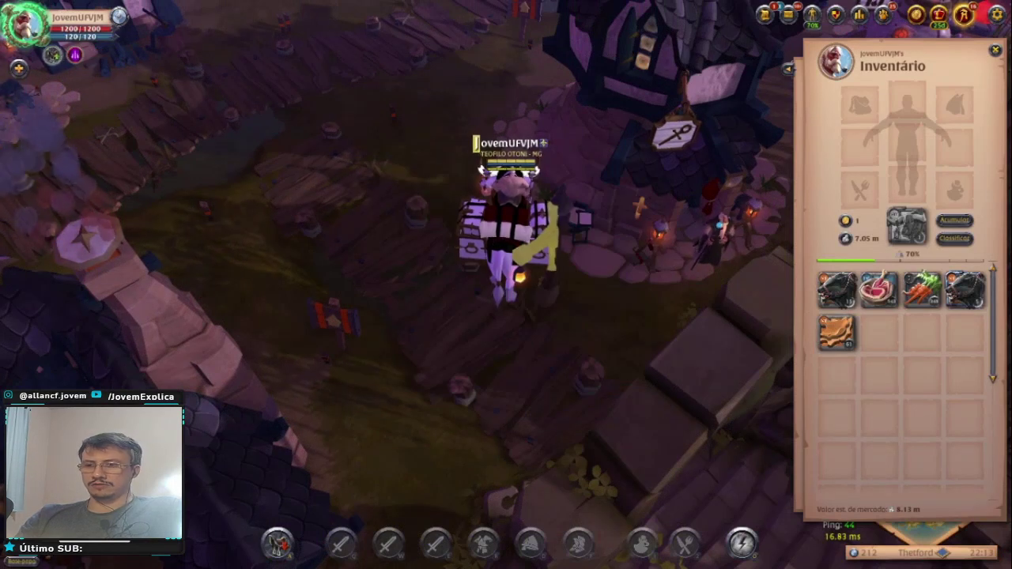
mouse_move(870, 510)
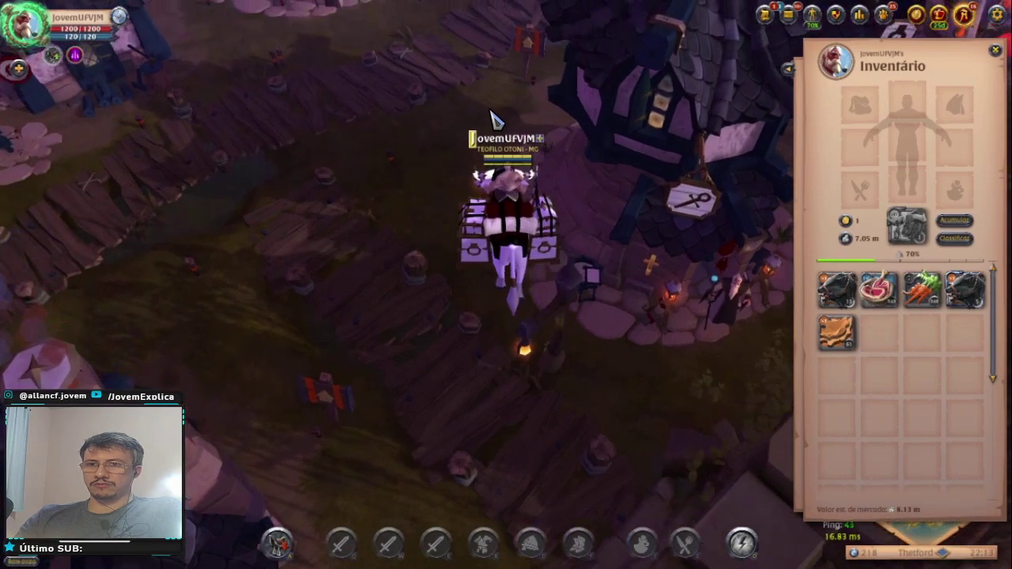
Inspect the details of the carrot stack in the inventory
left_click(491, 117)
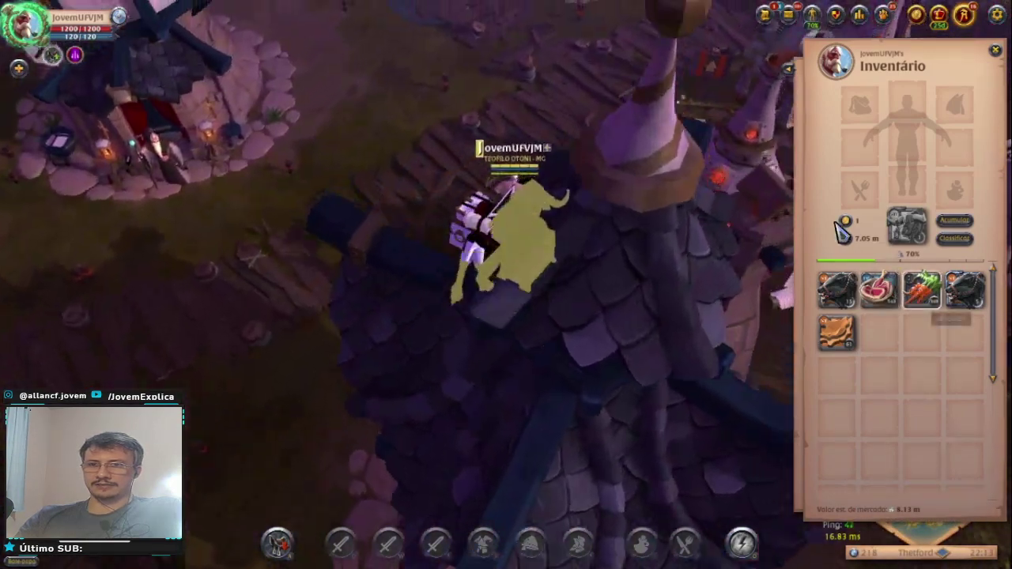
left_click(922, 289)
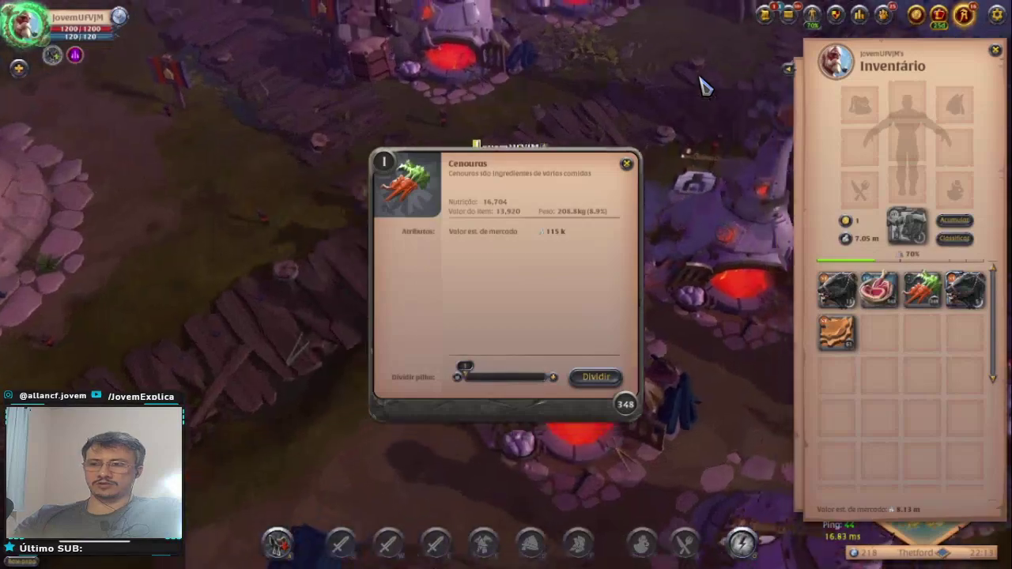
key("Escape")
Travel to the Bank of Thetford and deposit the leftover meat and carrots from the inventory
key("m")
key("m")
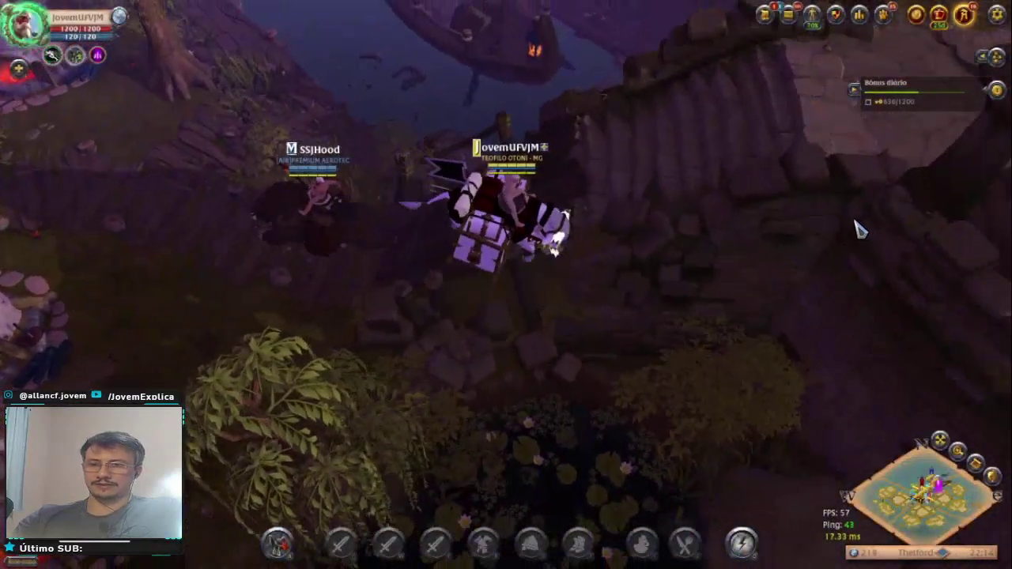
key("i")
key("i")
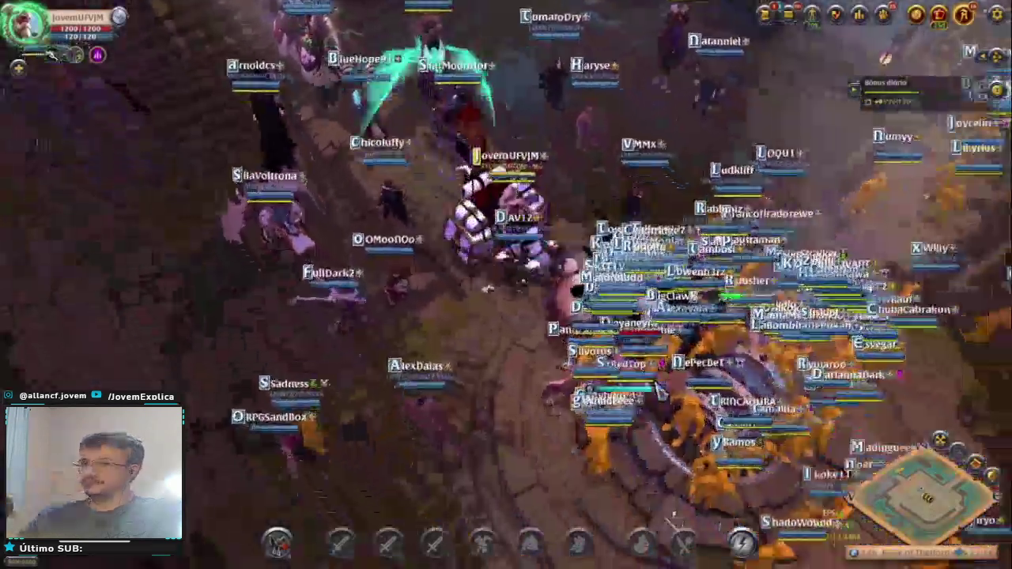
left_click(661, 387)
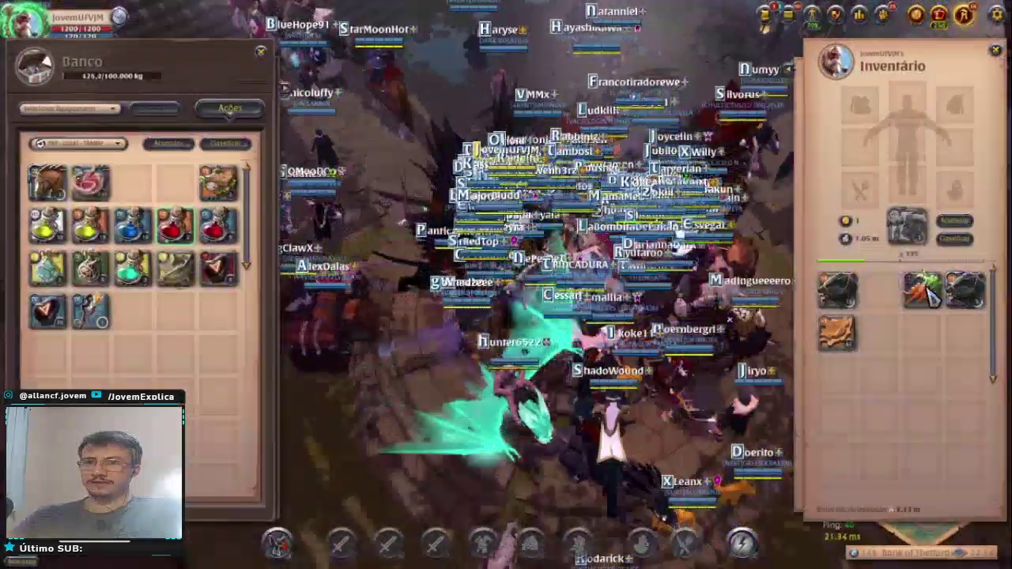
left_click_drag(922, 288, 133, 182)
Move away from the bank and check the estimated market value of the remaining inventory
left_click(323, 467)
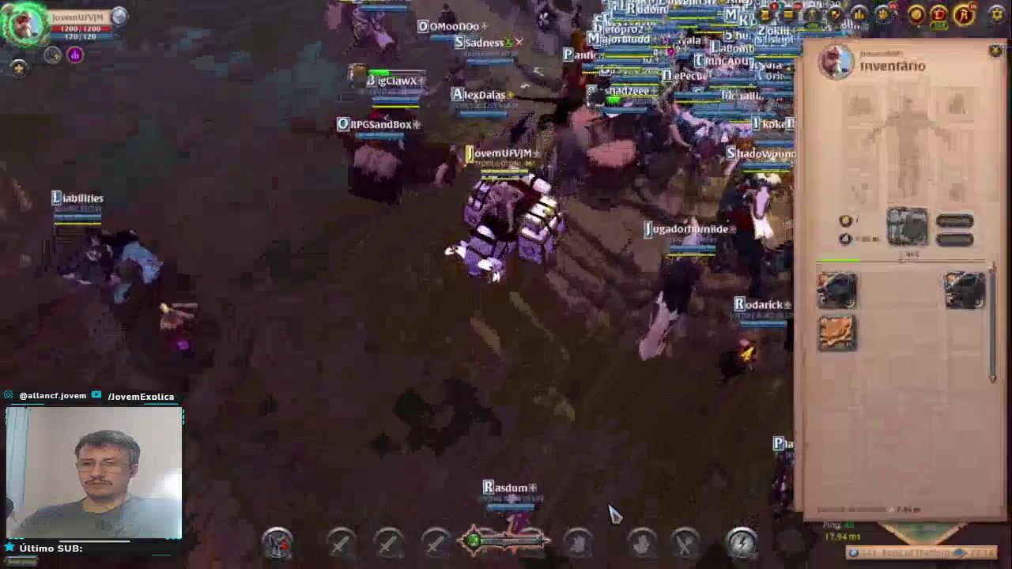
left_click(420, 413)
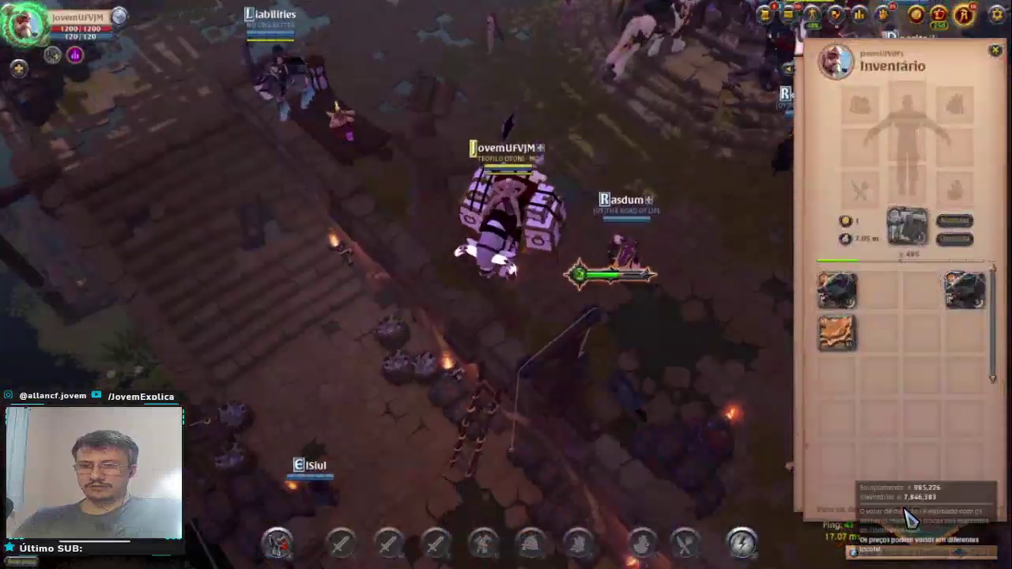
mouse_move(908, 518)
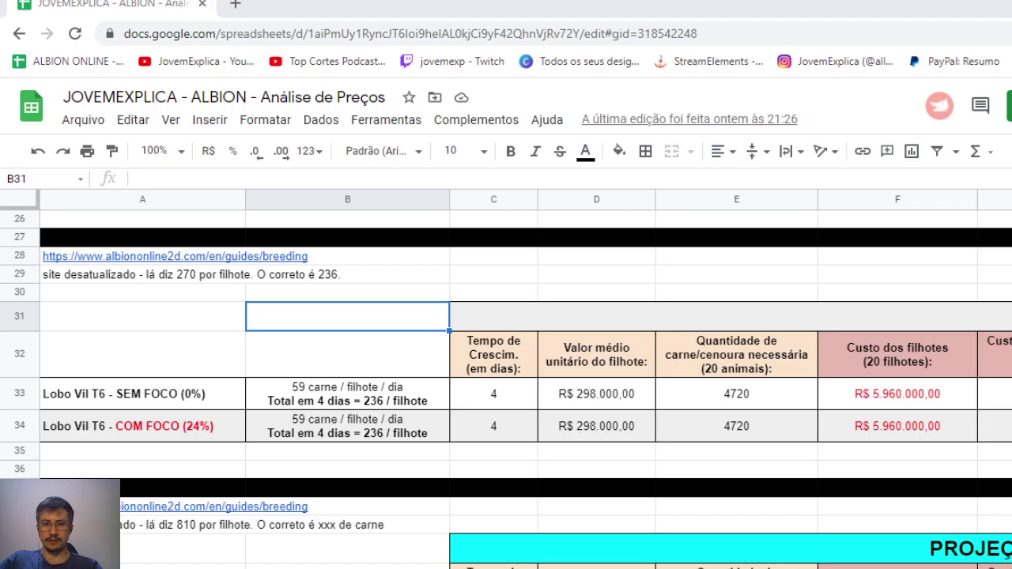
In the price analysis spreadsheet, enter 7846000 as the real return value after saddling for Lobo Vil T6 without focus
left_click(598, 402)
key("Right")
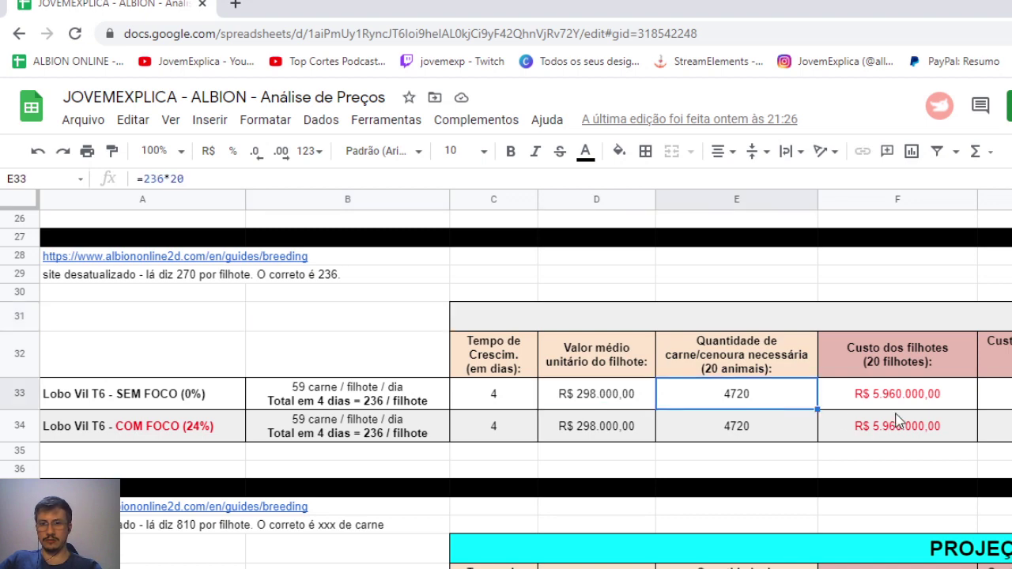
key("Right")
key("Right")
key("Right")
key("Right")
key("Right")
key("Right")
key("Right")
key("Right")
key("Right")
key("Right")
key("Right")
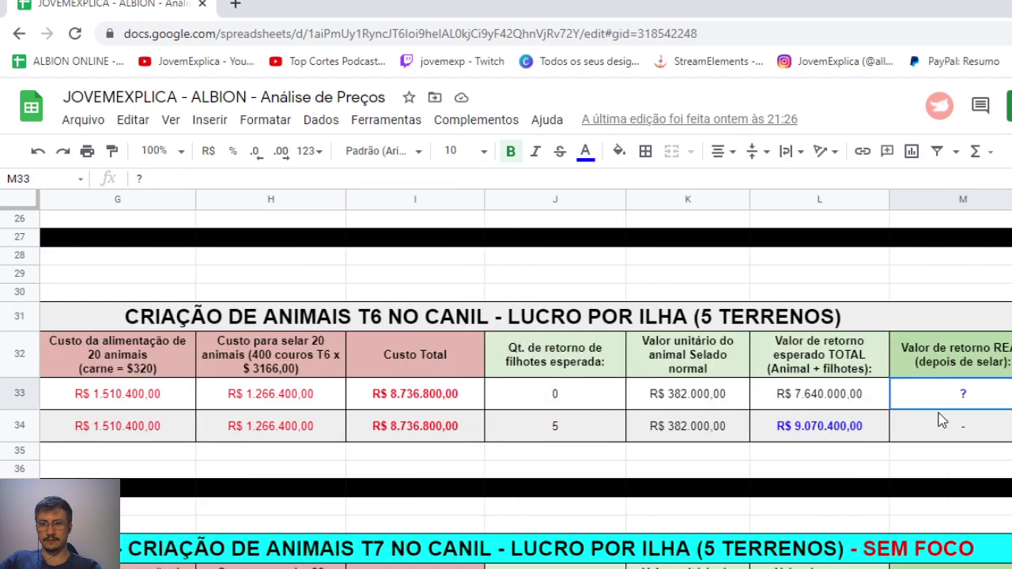
left_click(546, 401)
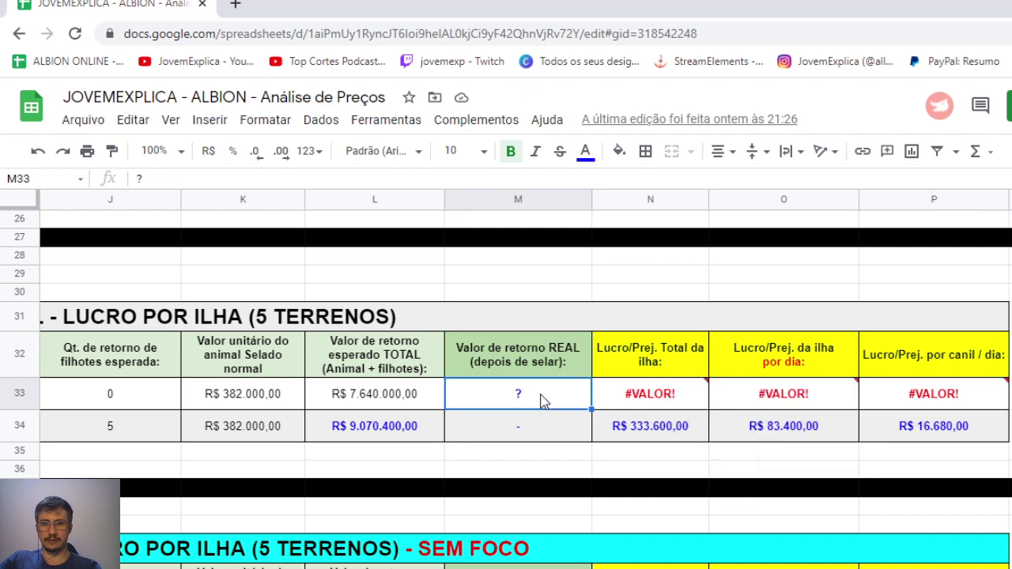
type("7846000")
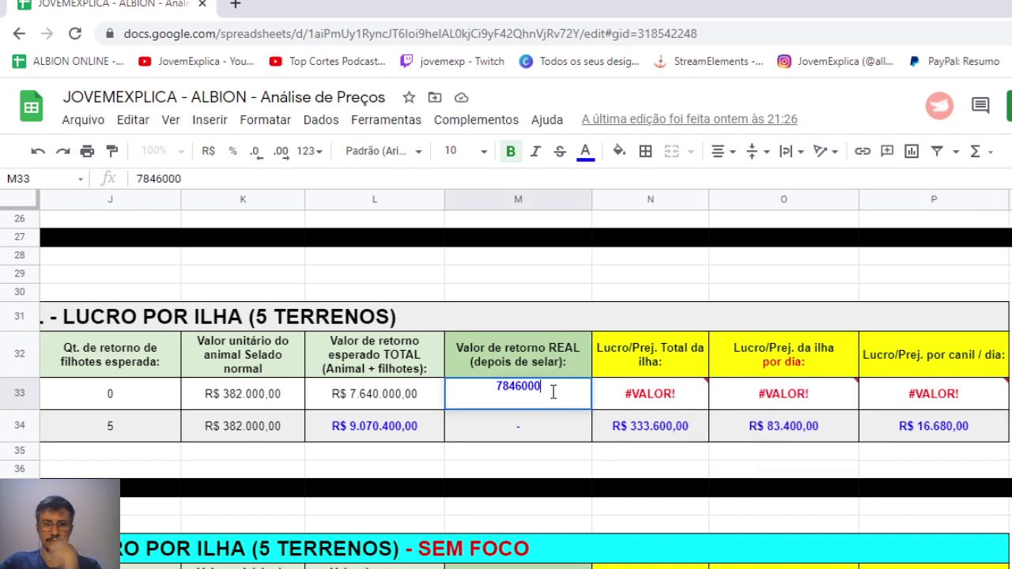
key("Return")
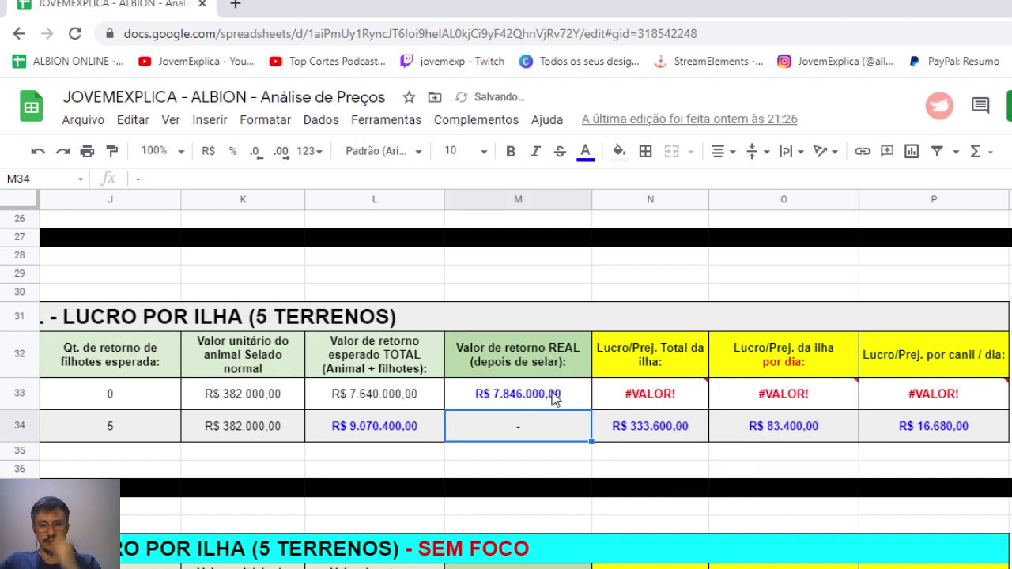
Compare the Lobo Vil T6 row labels without focus and with focus
scroll(522, 355, "left", 10)
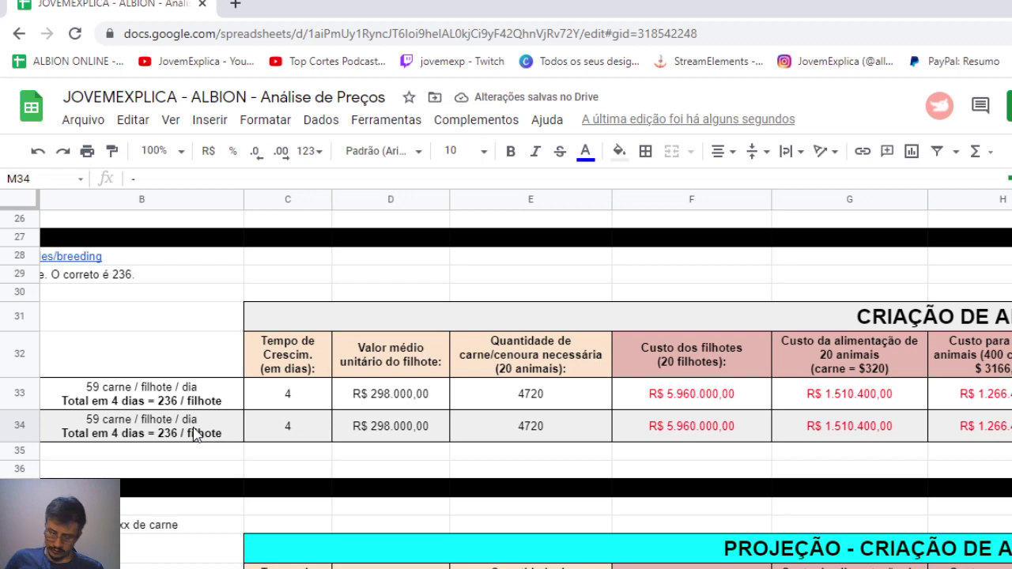
scroll(195, 436, "left", 3)
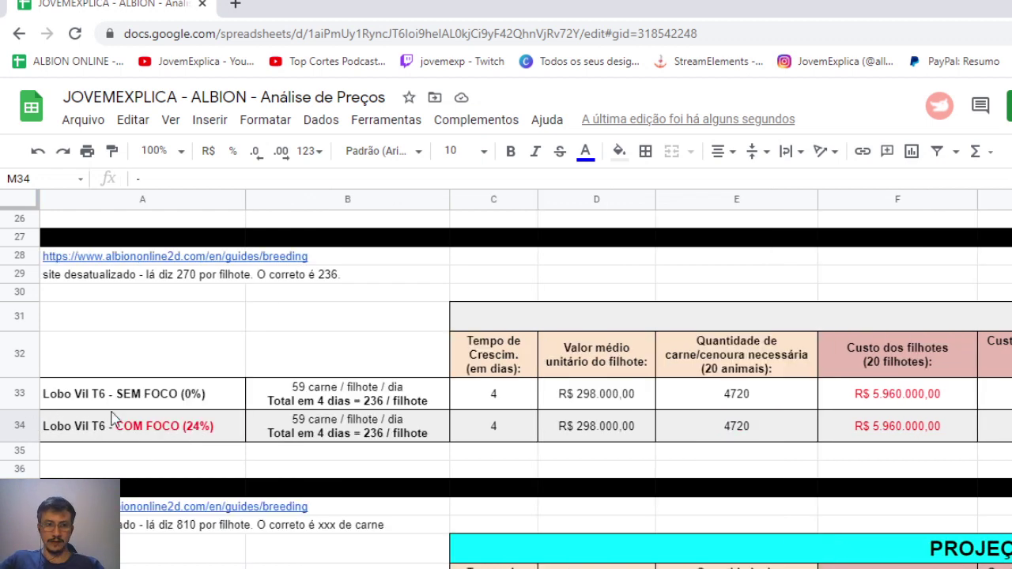
left_click(162, 393)
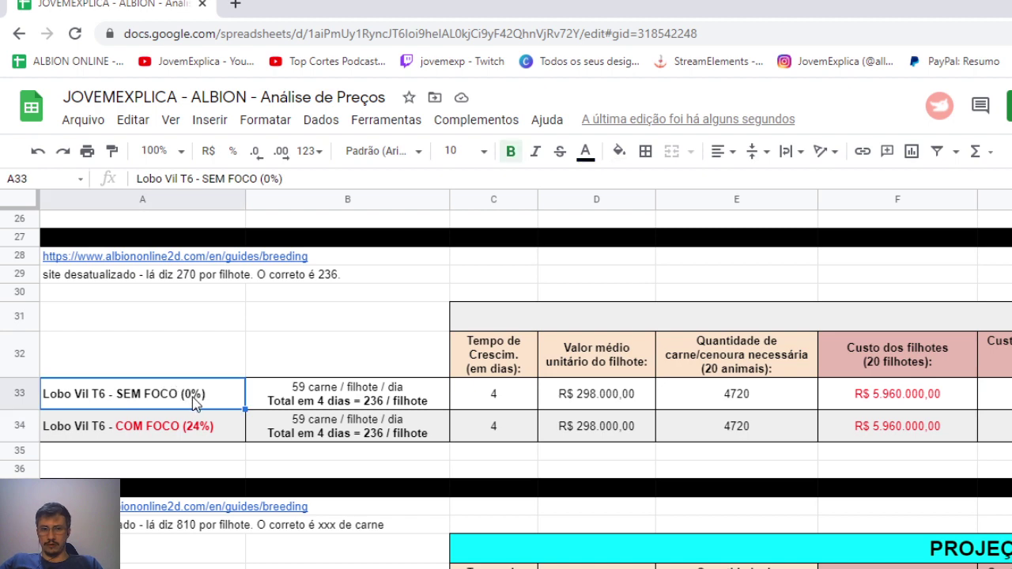
left_click(148, 433)
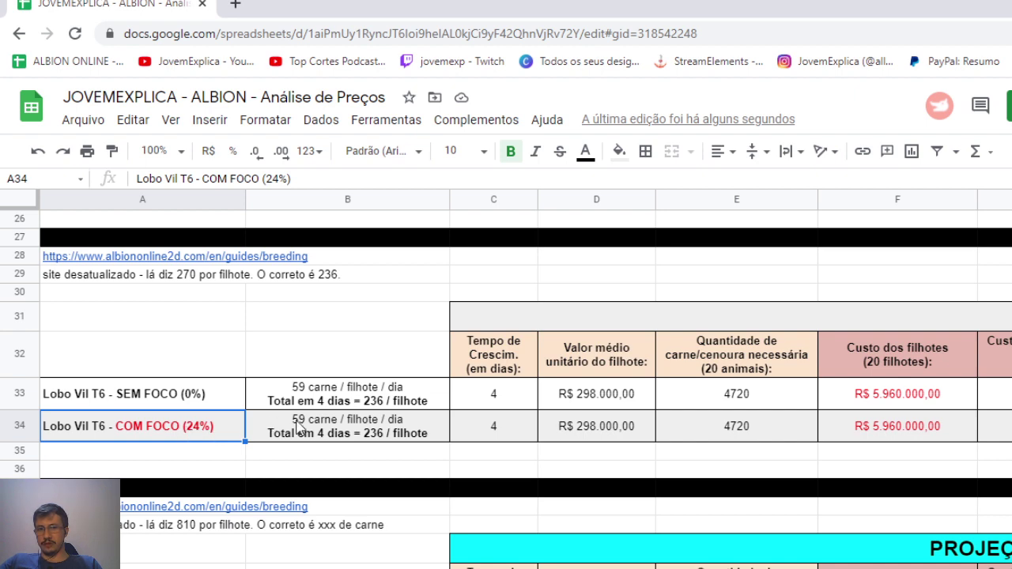
Examine the daily and four-day meat requirements per cub in the no-focus Lobo Vil T6 row
left_click(366, 404)
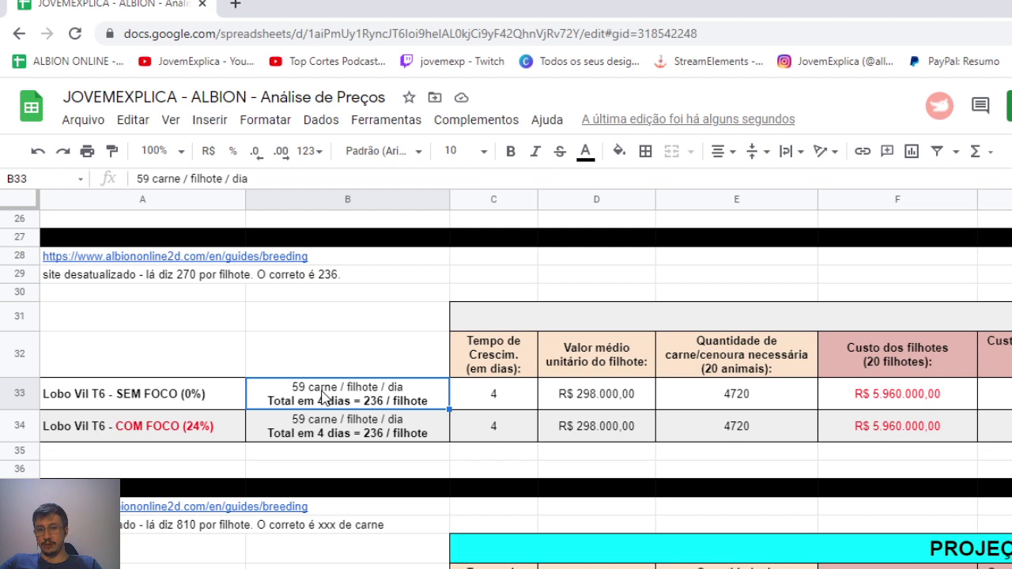
double_click(337, 385)
left_click_drag(337, 385, 299, 383)
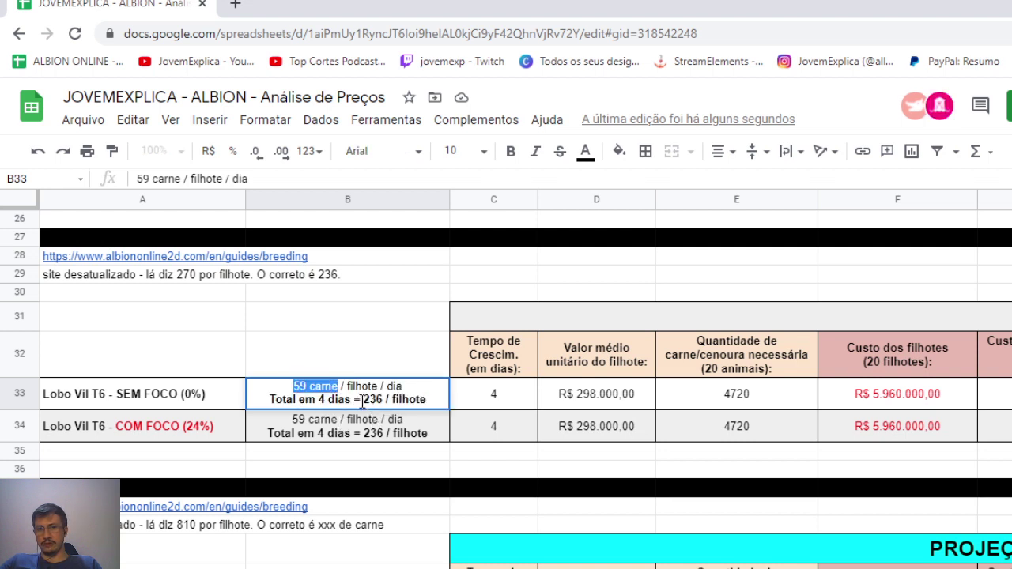
left_click_drag(363, 399, 427, 393)
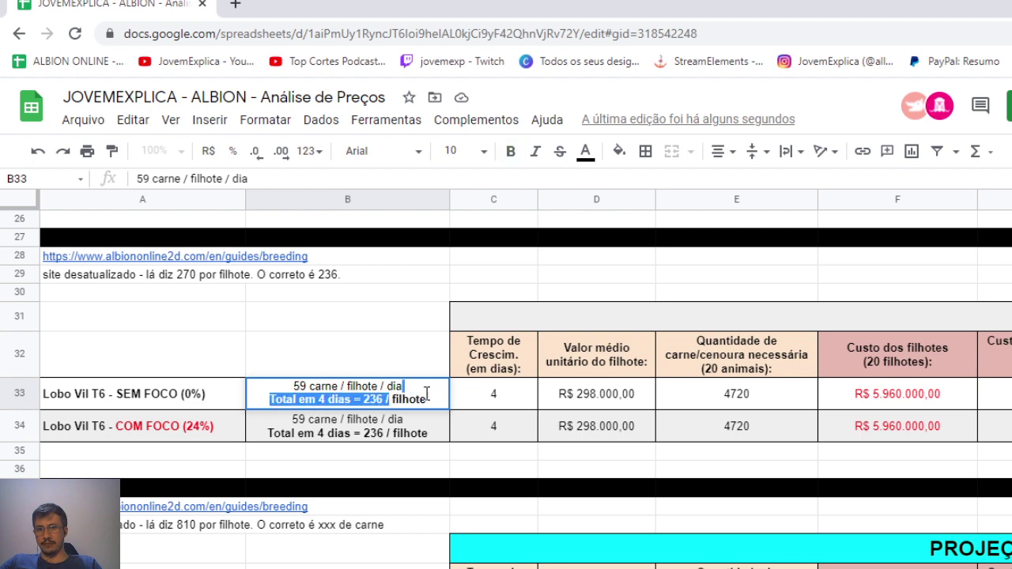
Examine the breeding guide link and the note correcting its meat amount per cub above the T6 table
left_click(367, 276)
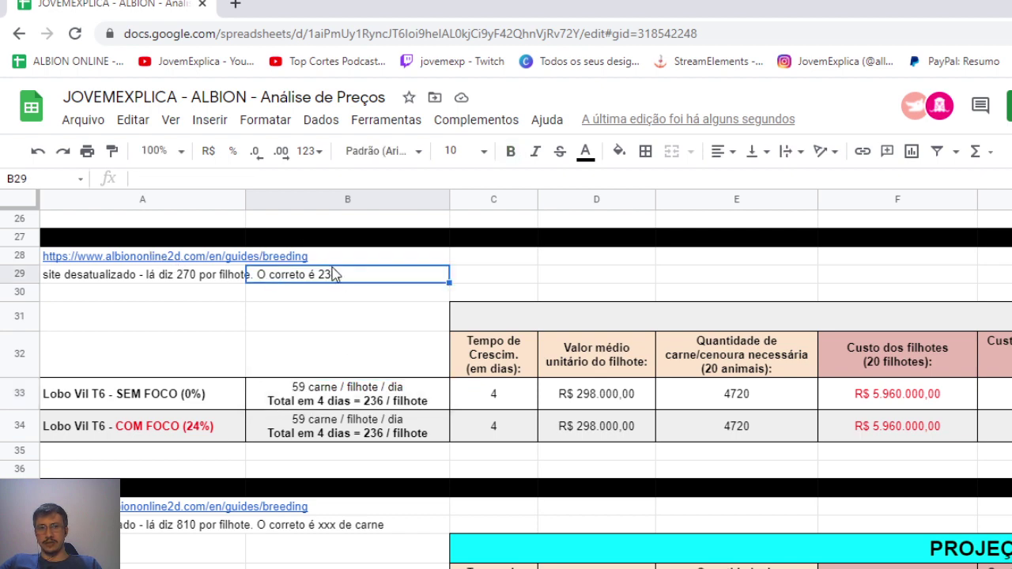
key("ctrl+c")
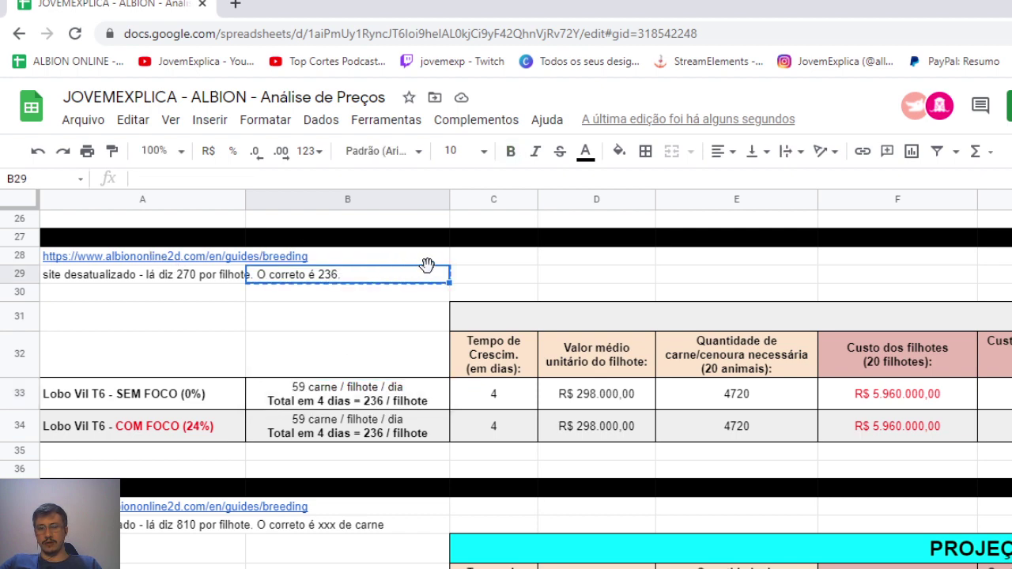
left_click(466, 264)
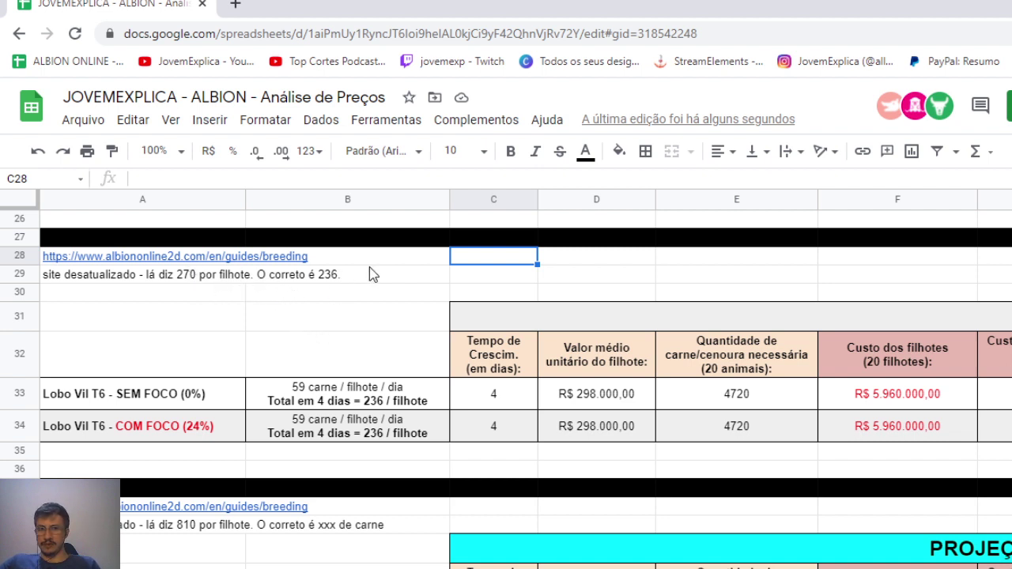
left_click(396, 261)
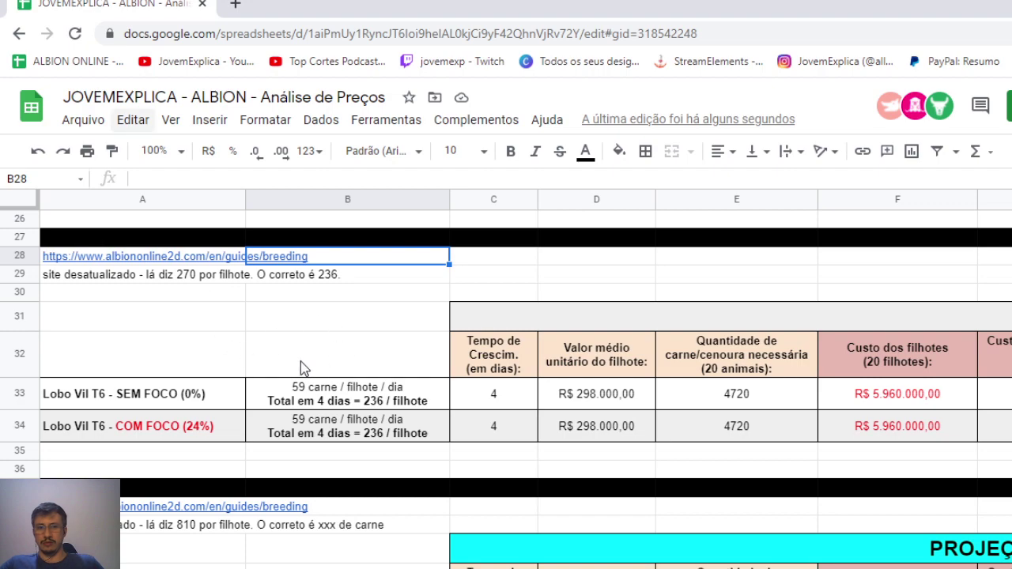
Examine the meat requirement per cub for Javali Selvagem in the T7 projection table
scroll(287, 377, "down", 1)
scroll(356, 502, "down", 3)
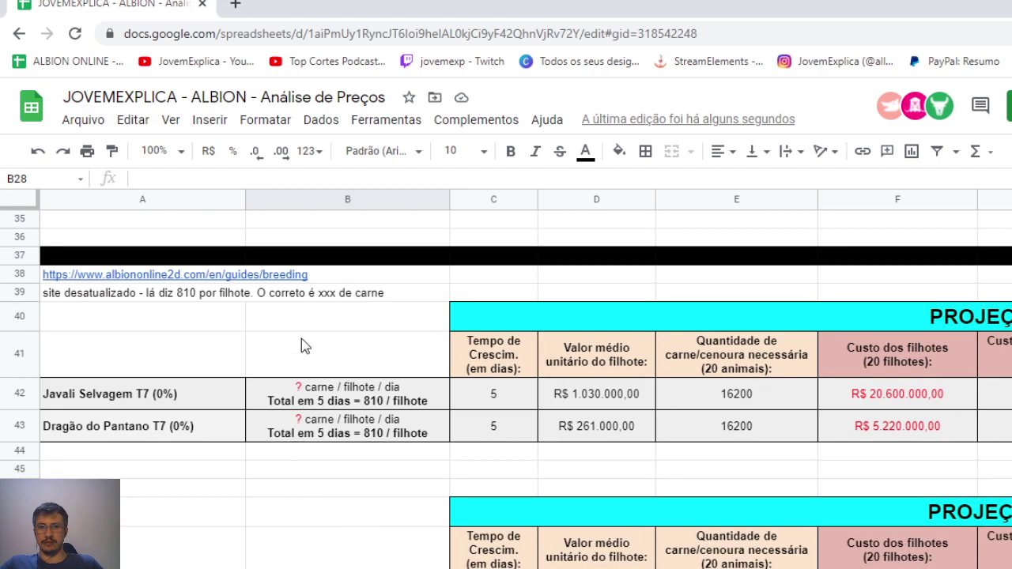
left_click(306, 407)
Examine the note above the T8 table correcting the meat and carrot amounts per cub
scroll(305, 419, "down", 6)
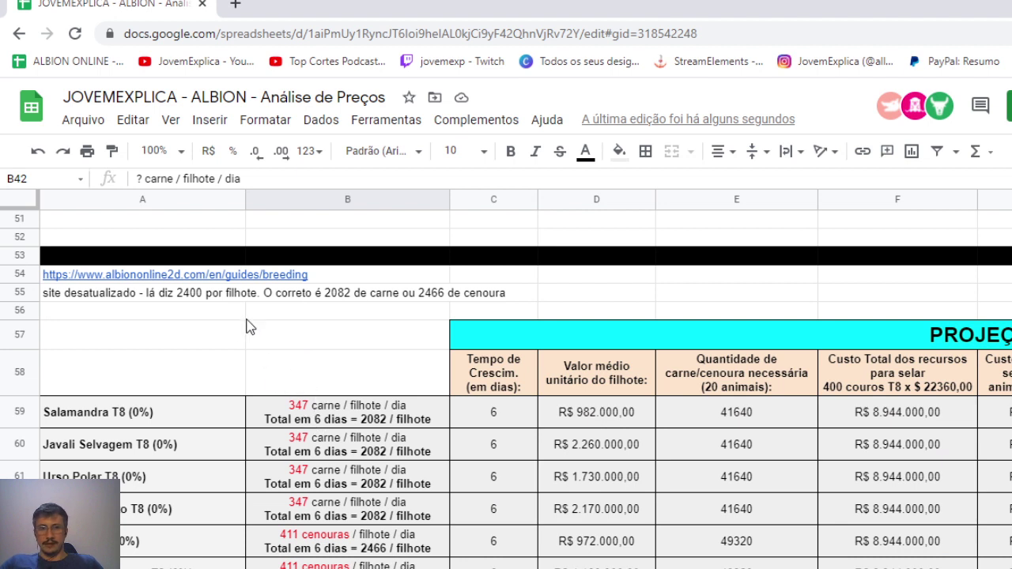
left_click(200, 298)
double_click(200, 298)
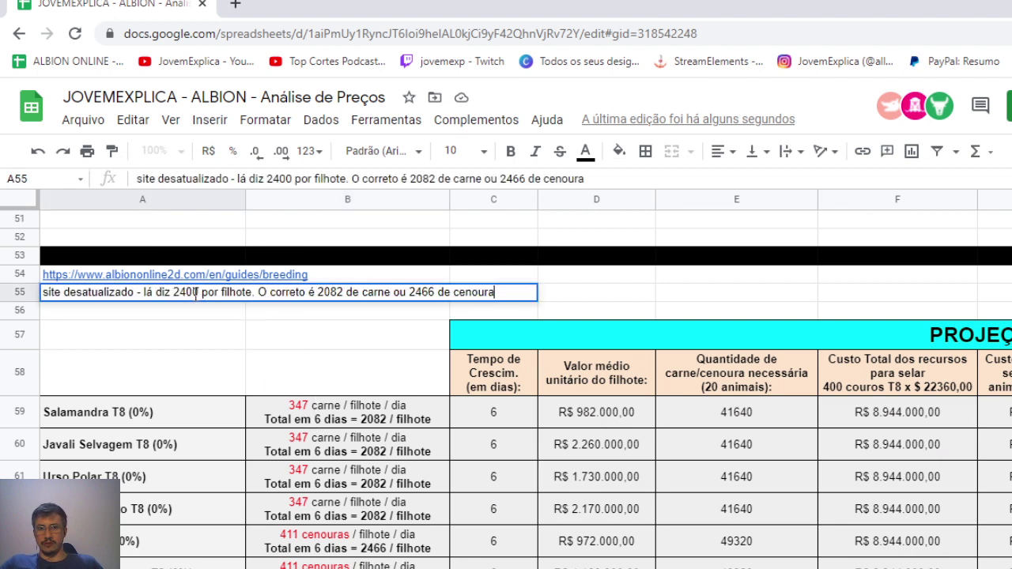
double_click(195, 295)
double_click(320, 294)
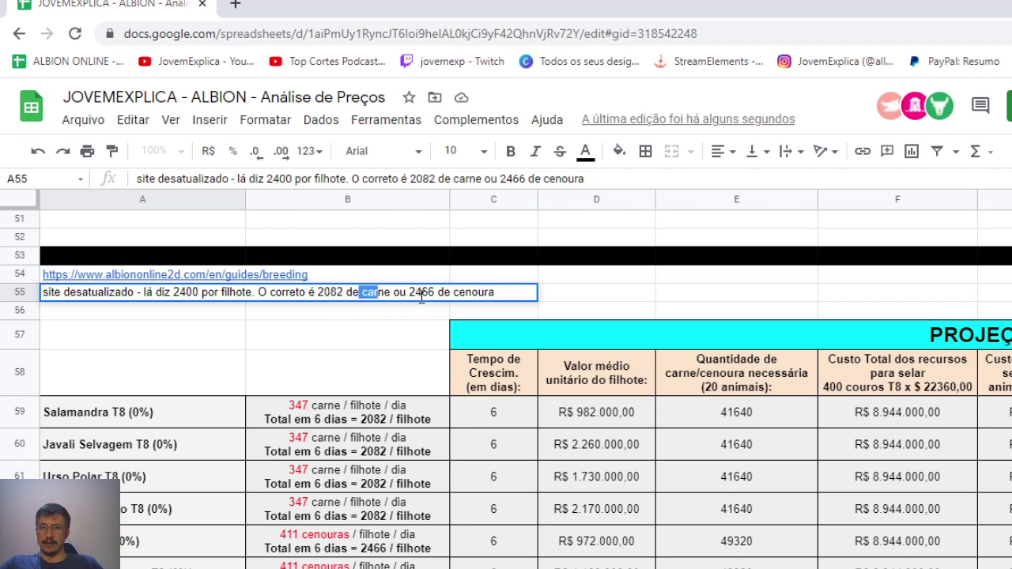
left_click_drag(415, 293, 436, 293)
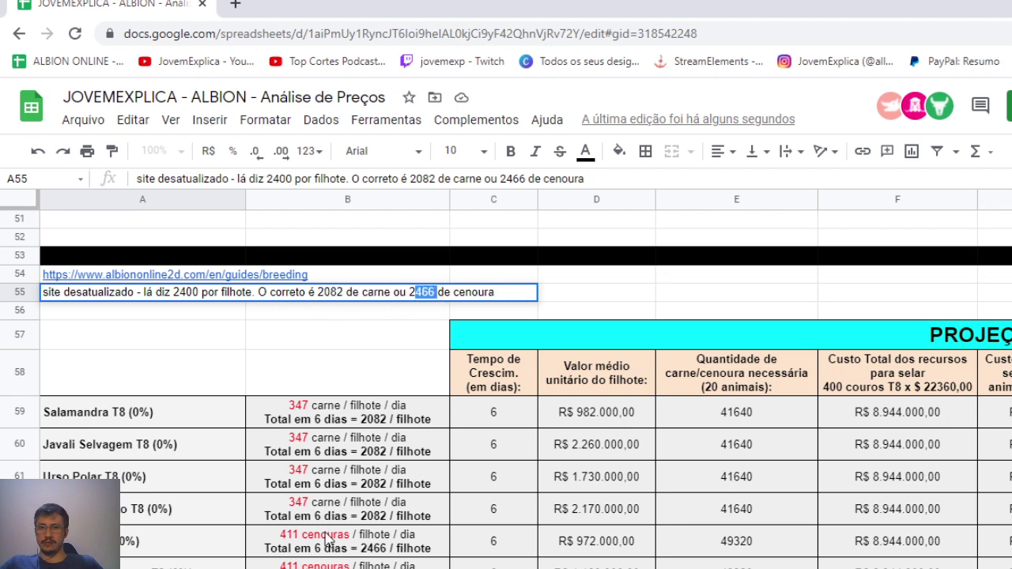
left_click(445, 344)
Examine the meat requirement per cub in the with-focus Lobo Vil T6 row
scroll(472, 298, "up", 5)
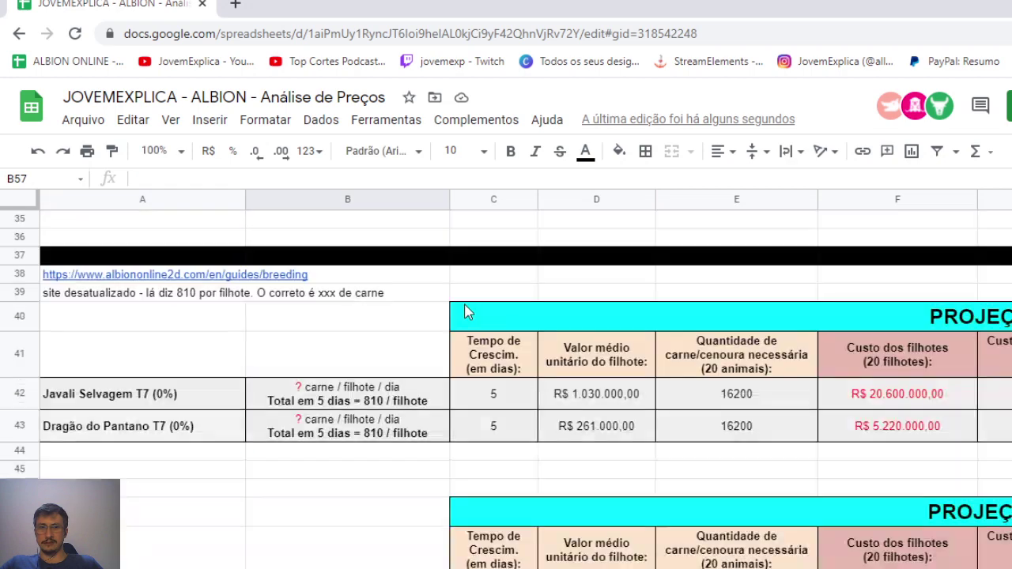
scroll(387, 393, "down", 1)
scroll(402, 375, "up", 2)
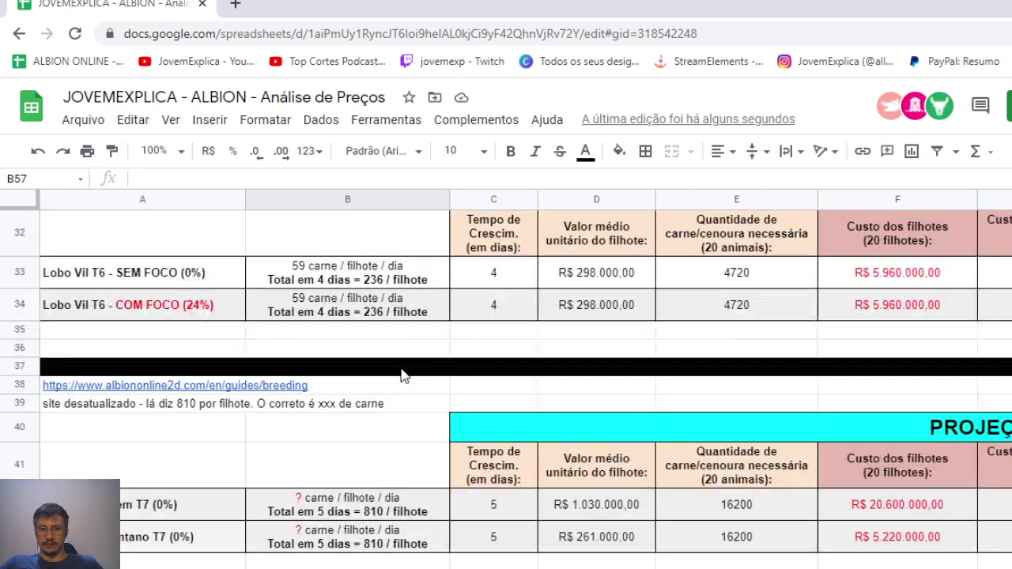
scroll(401, 375, "up", 3)
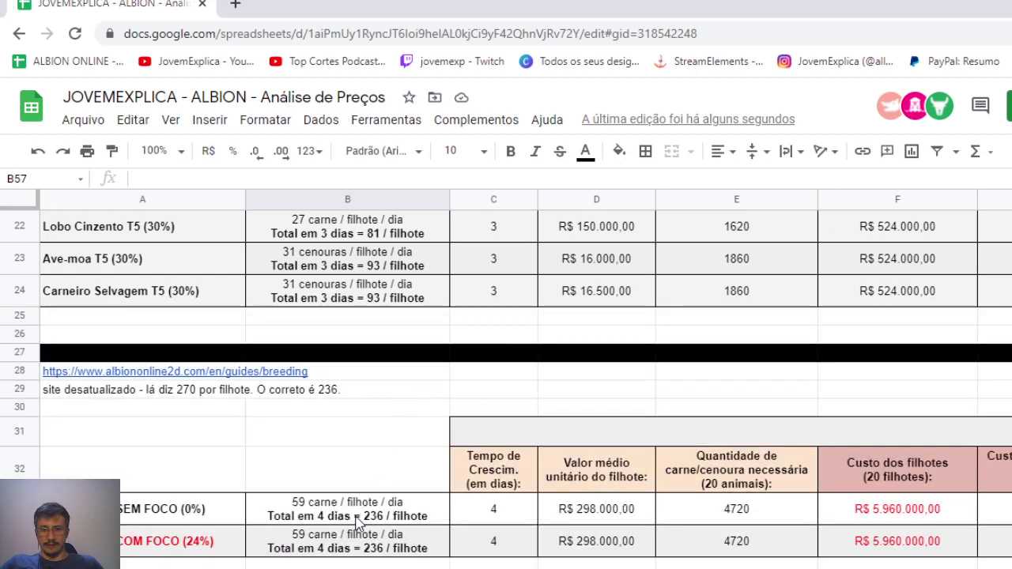
left_click(314, 551)
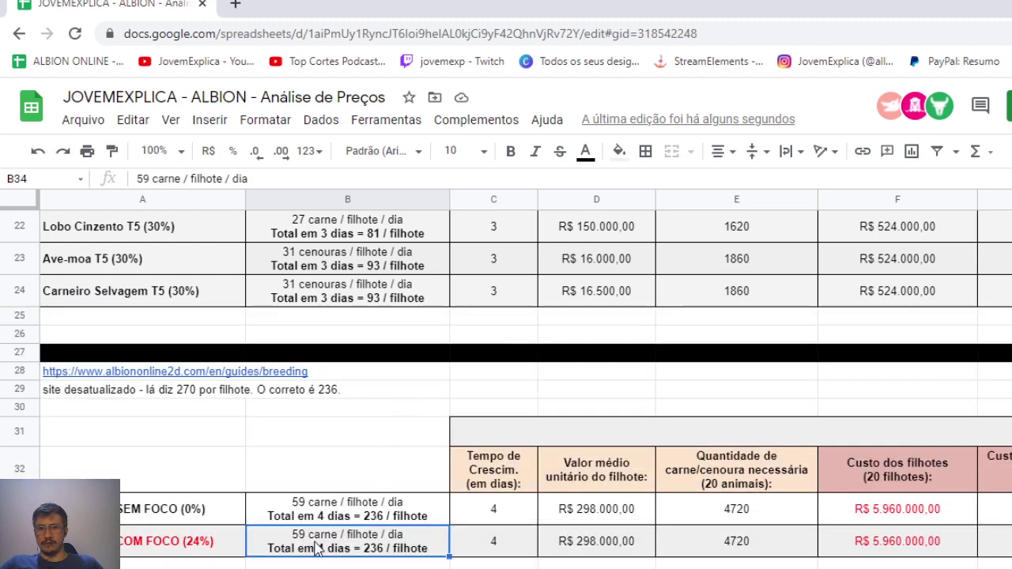
double_click(316, 542)
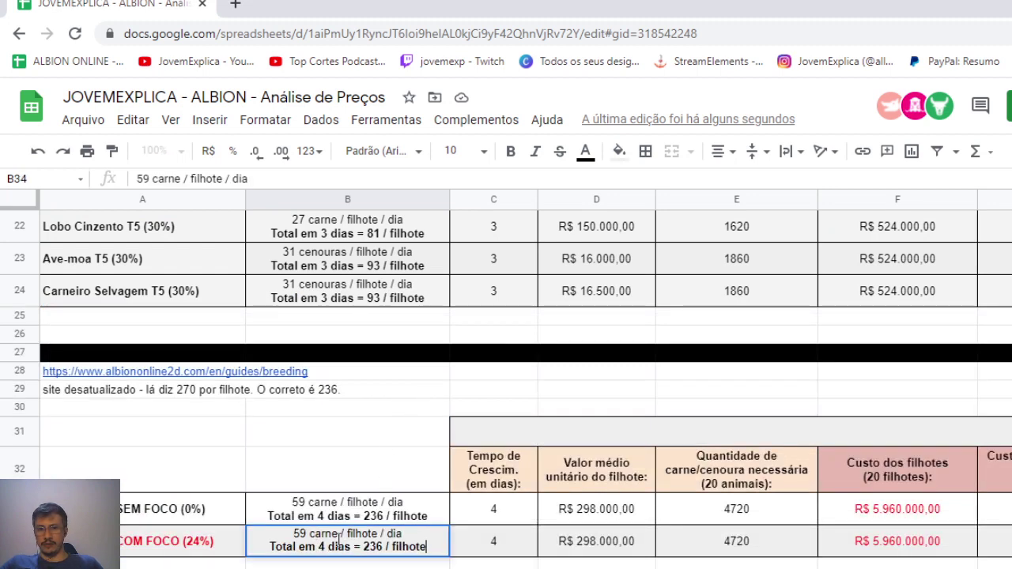
Examine the cub unit price, meat quantity and feeding cost formula in the no-focus Lobo Vil T6 row
left_click(581, 522)
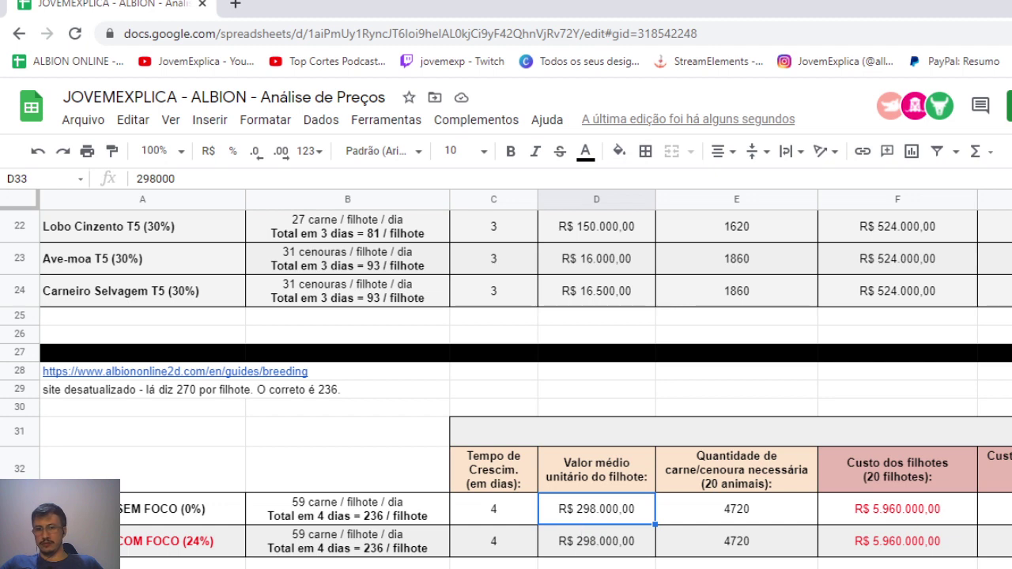
left_click(778, 518)
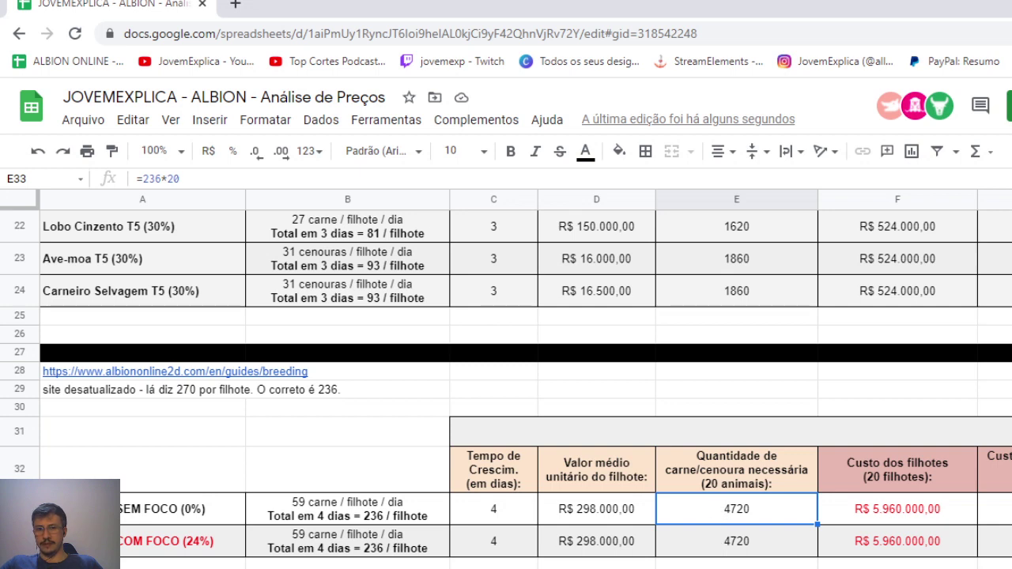
scroll(629, 522, "right", 5)
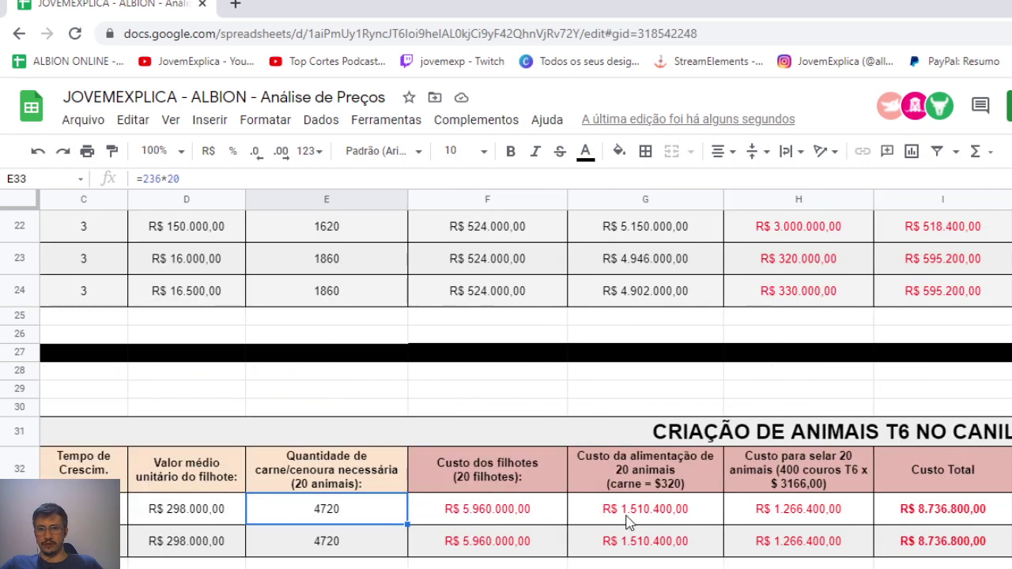
left_click(629, 518)
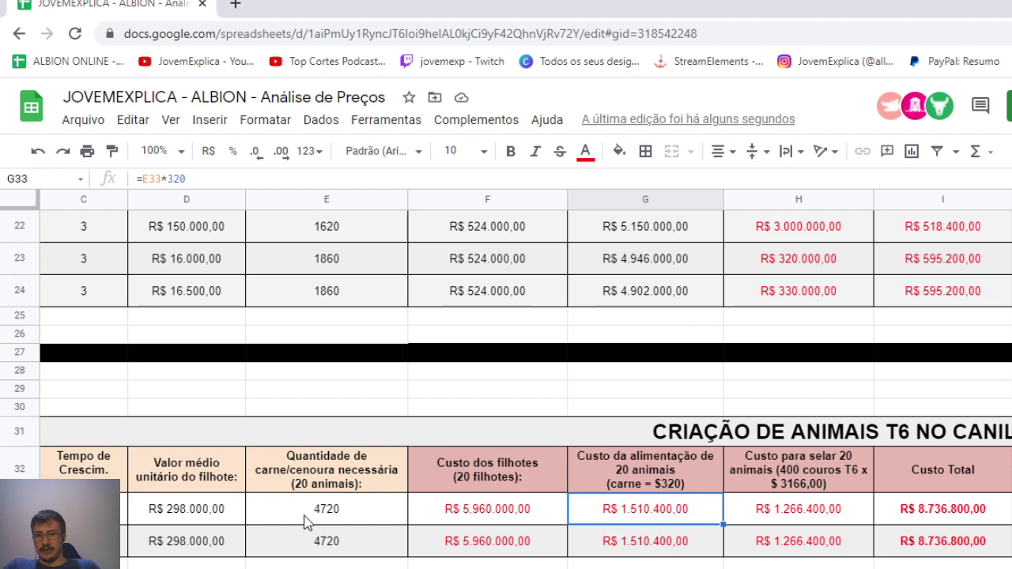
key("F2")
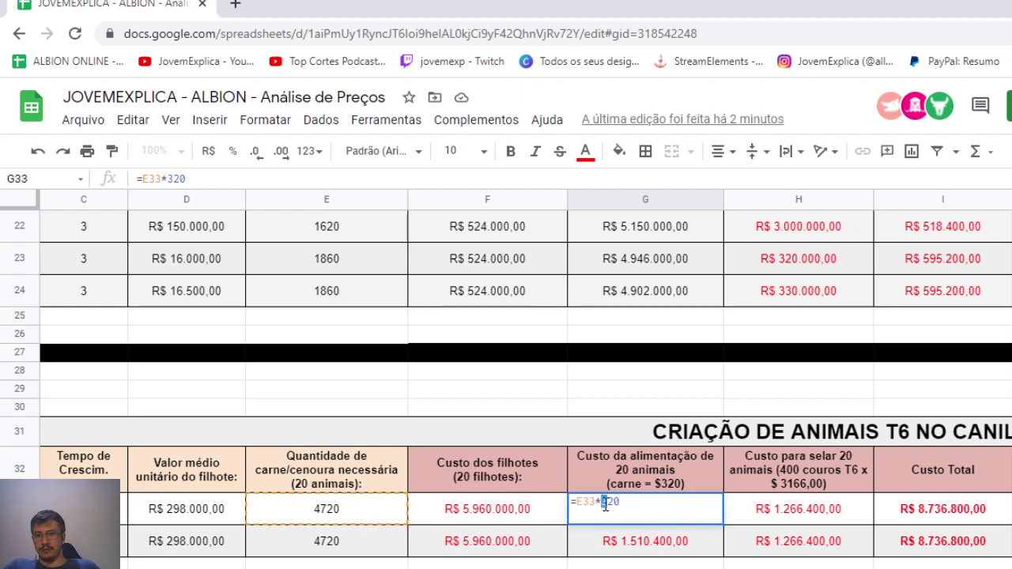
left_click_drag(605, 506, 648, 509)
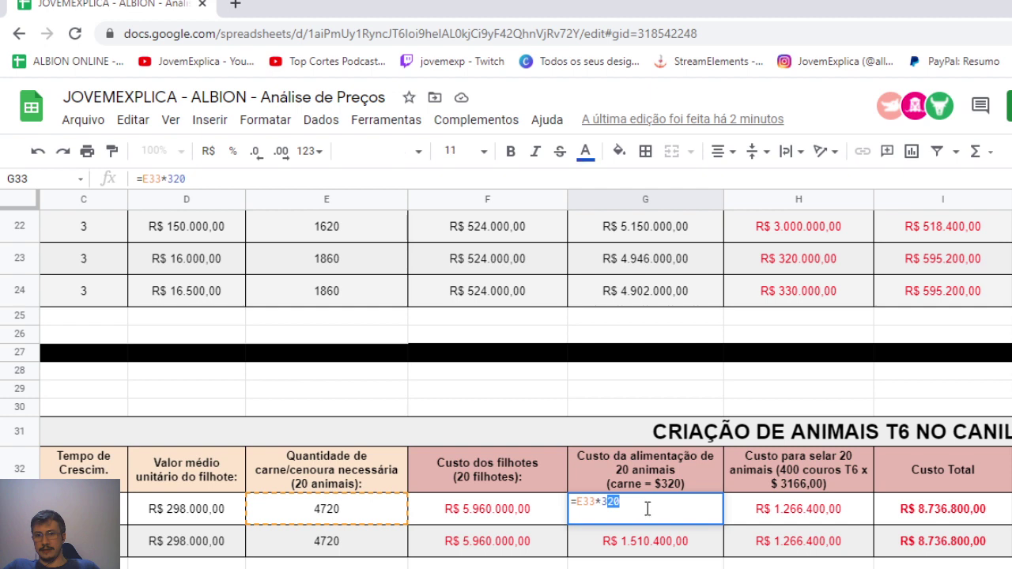
Inspect the formula for the cost of saddling 20 animals in the no-focus T6 row, leaving it unedited
left_click(810, 489)
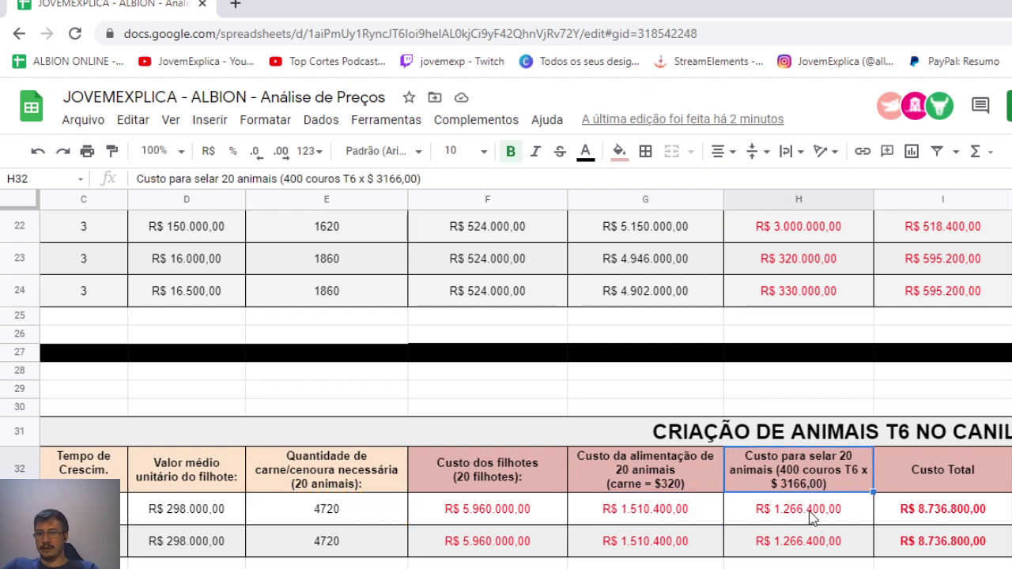
left_click(812, 518)
key("F2")
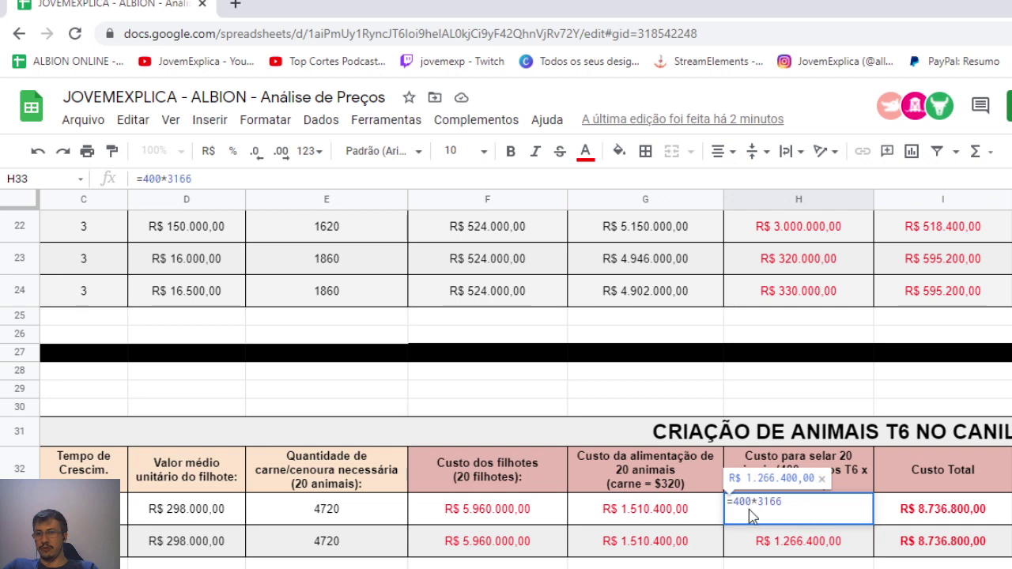
left_click_drag(759, 509, 785, 507)
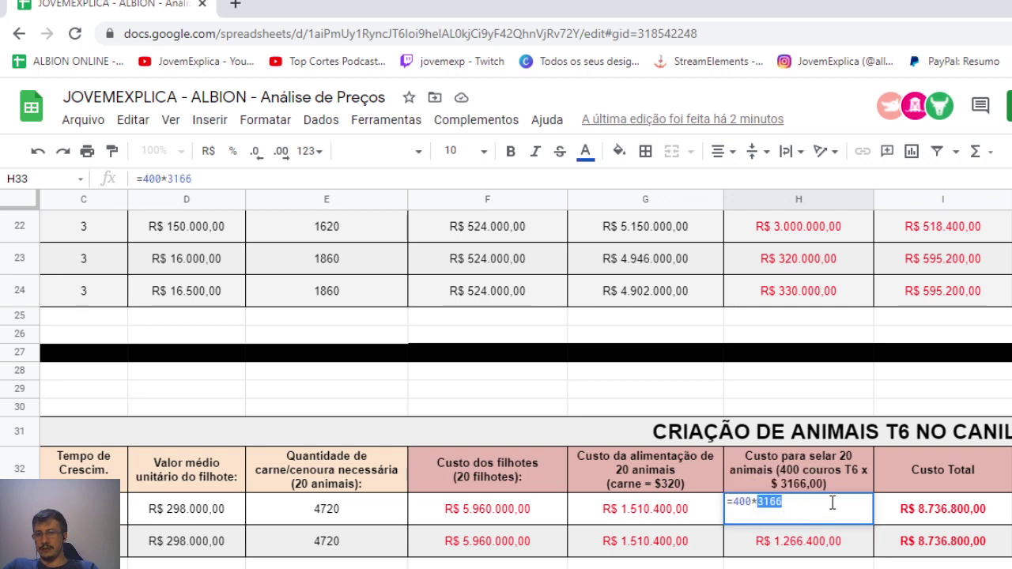
key("Escape")
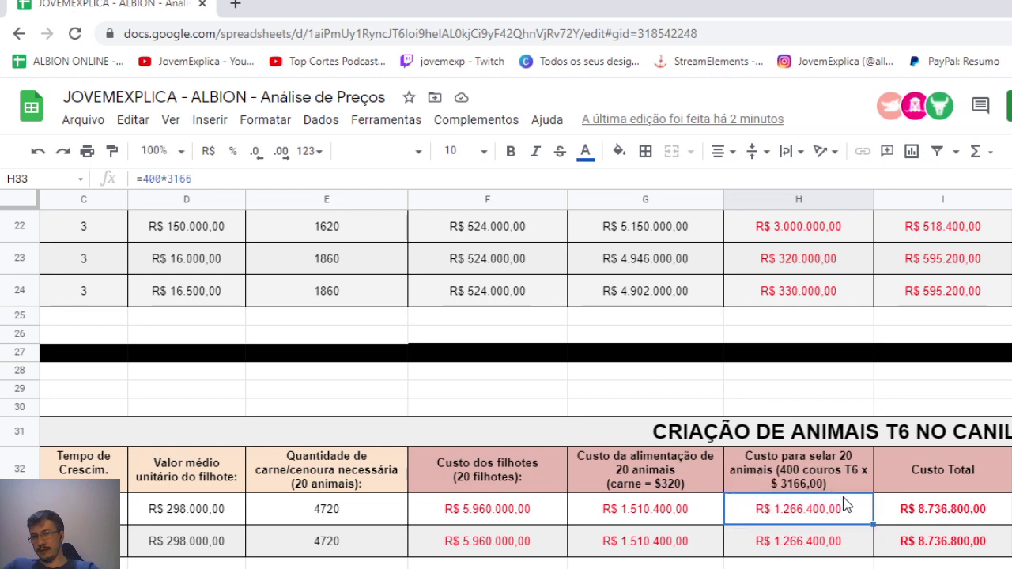
Examine the no-focus T6 total cost against its saddling, feeding and cub cost components
left_click(933, 510)
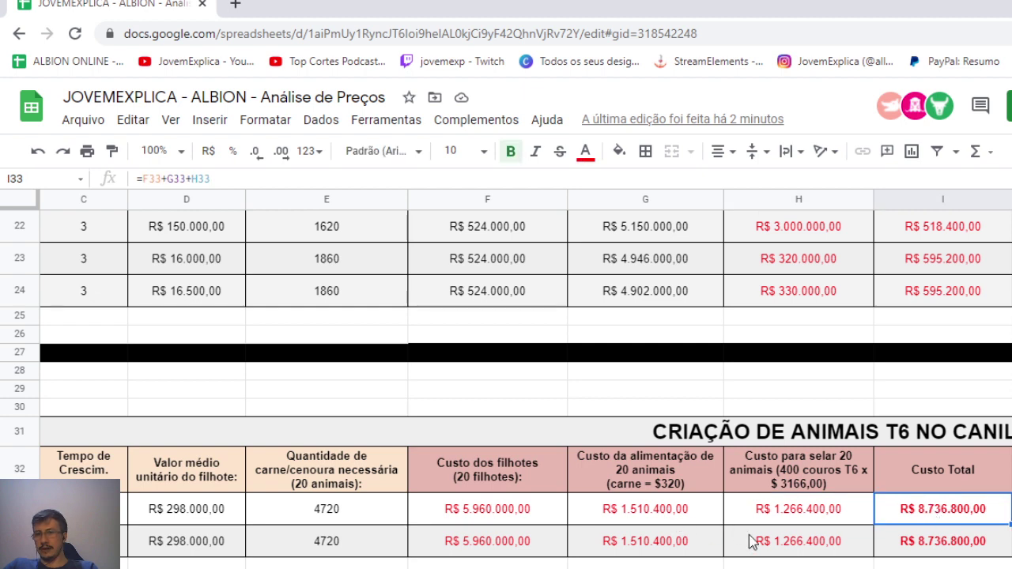
left_click(810, 518)
left_click(655, 515)
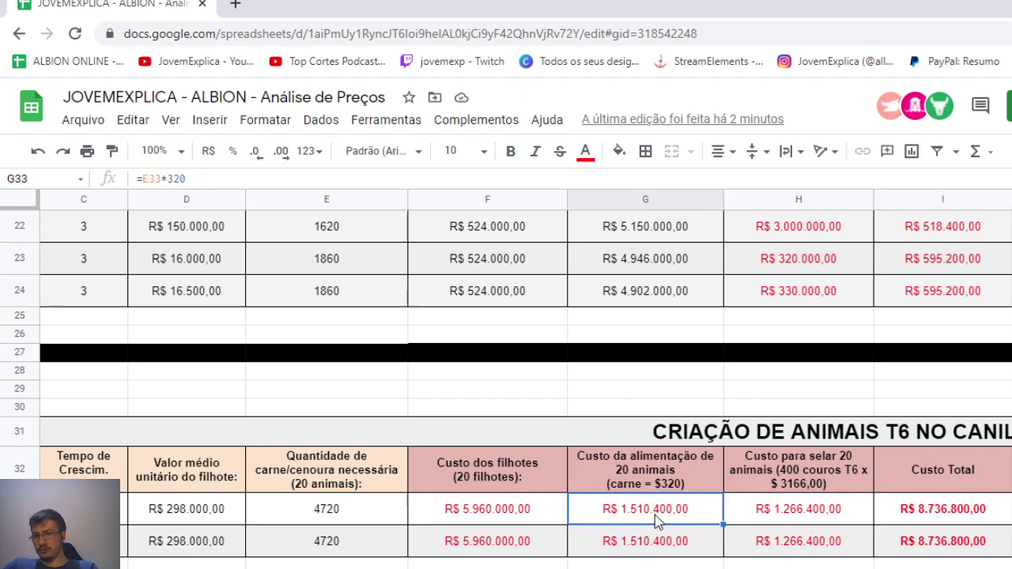
left_click(486, 520)
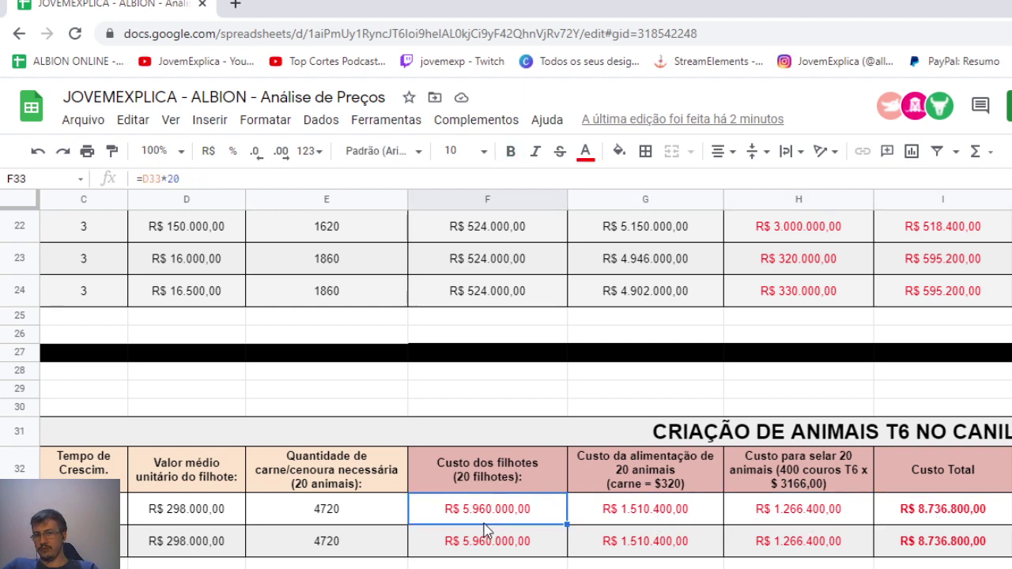
left_click(948, 518)
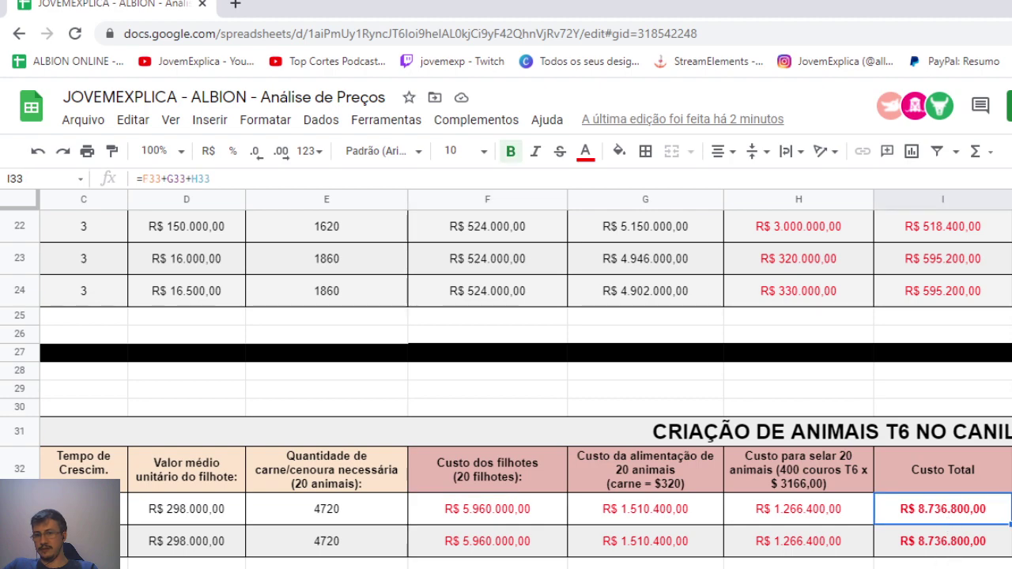
Compare the expected cub return quantity for T6 without focus and with focus, inspecting the with-focus formula
scroll(507, 356, "left", 5)
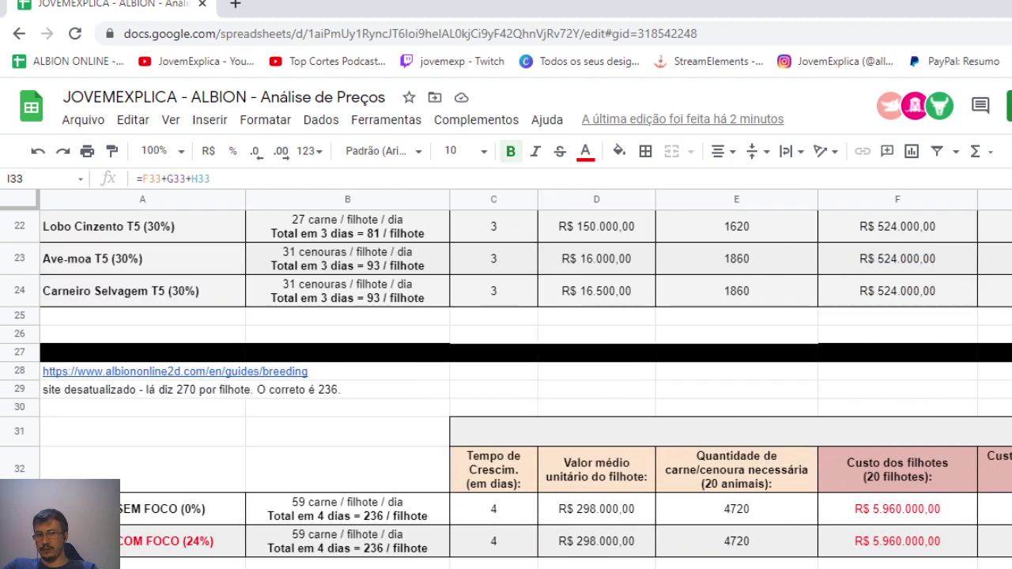
scroll(506, 356, "right", 8)
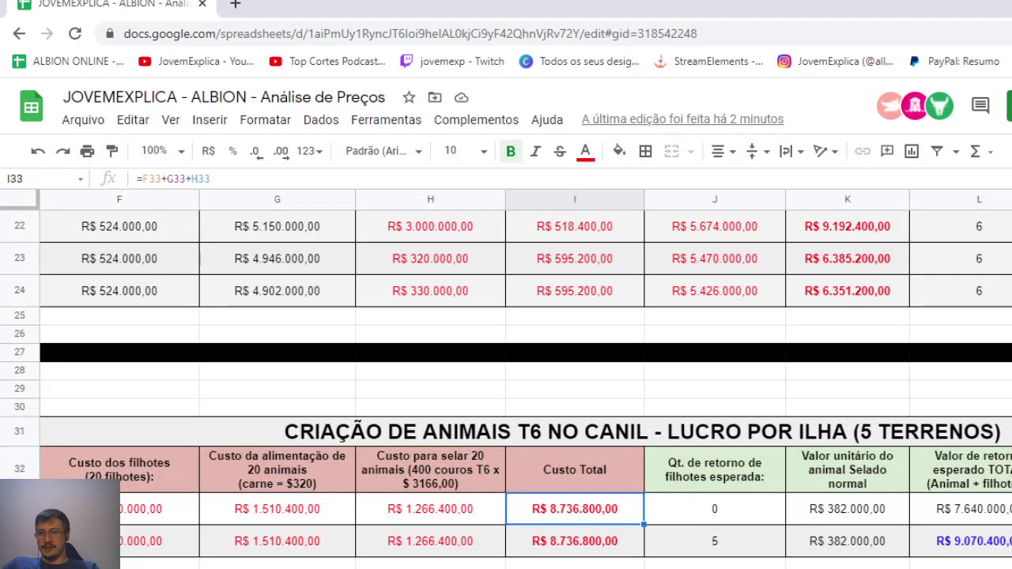
left_click(716, 510)
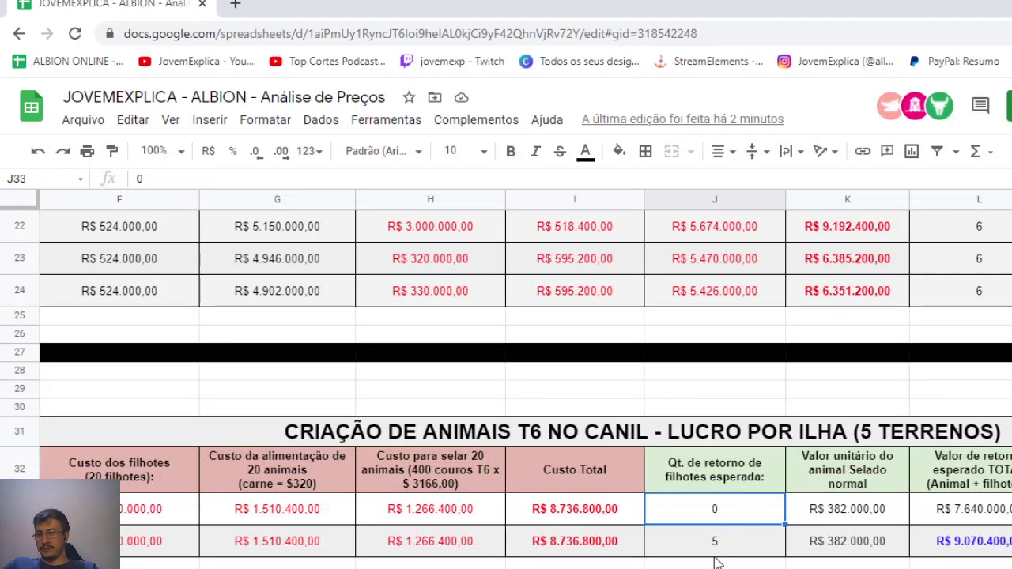
left_click(716, 553)
double_click(717, 554)
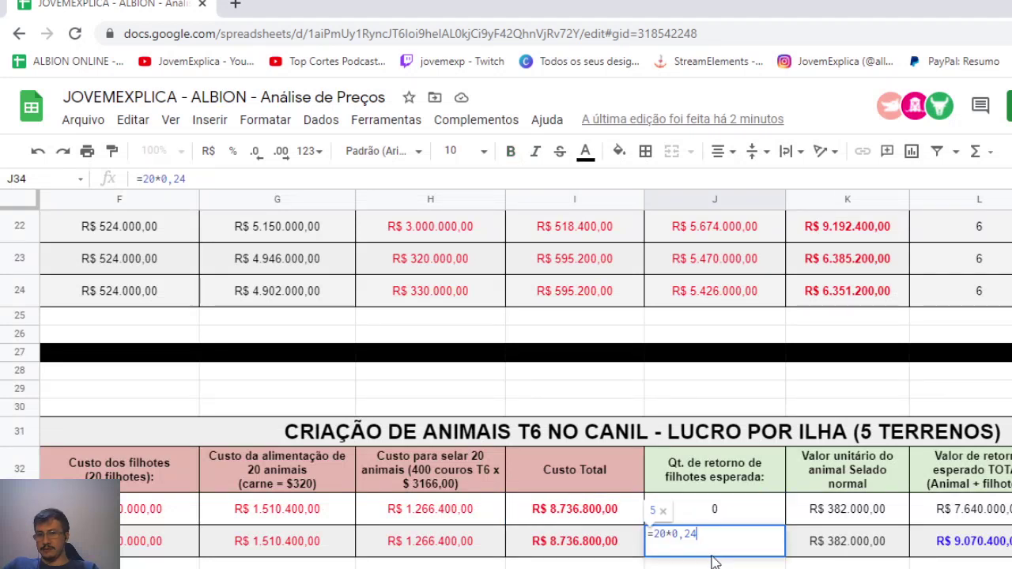
double_click(663, 535)
left_click_drag(668, 535, 702, 534)
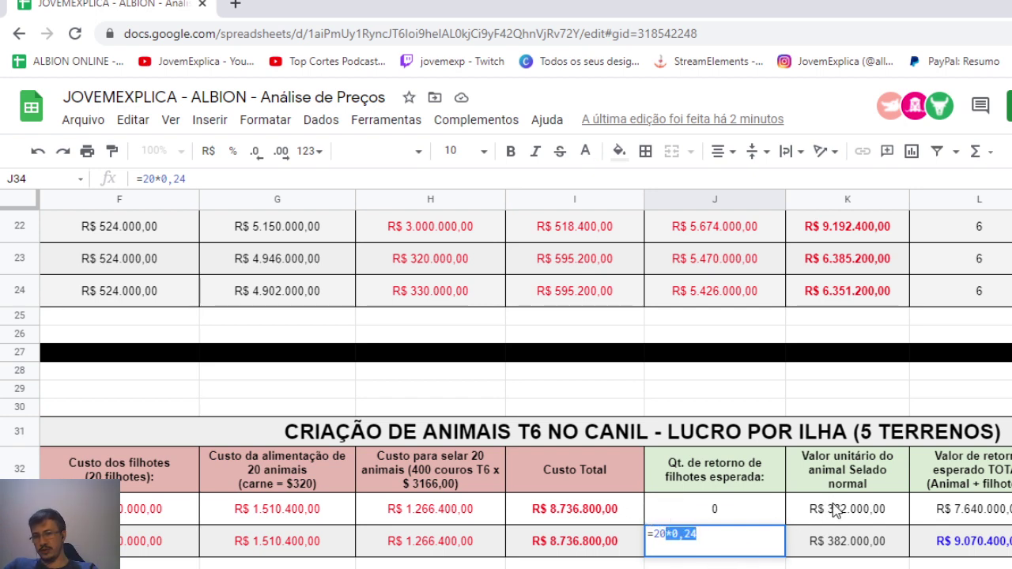
key("Escape")
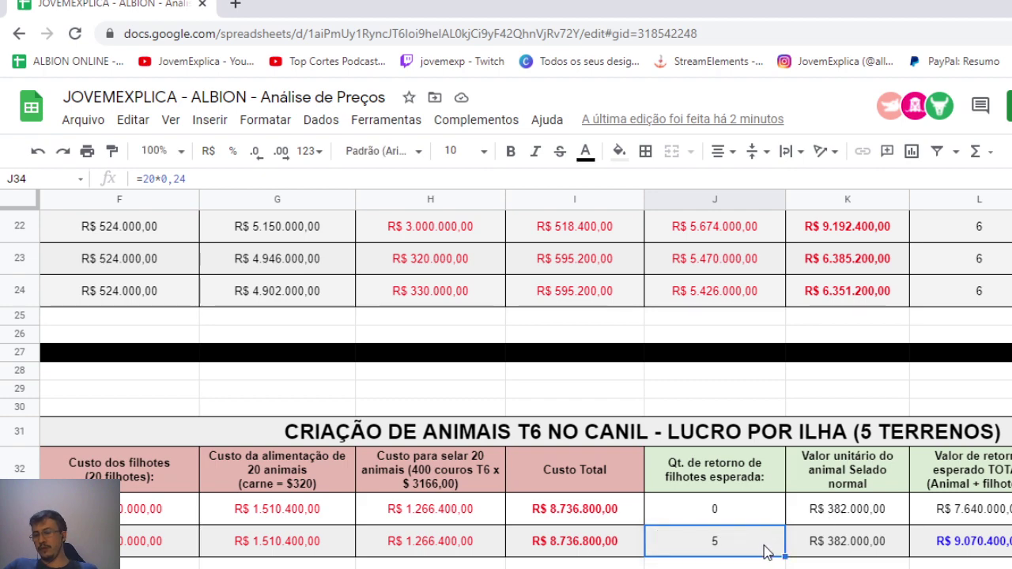
Check the average cub unit value in the with-focus T6 row against its expected cub return
scroll(506, 379, "right", 2)
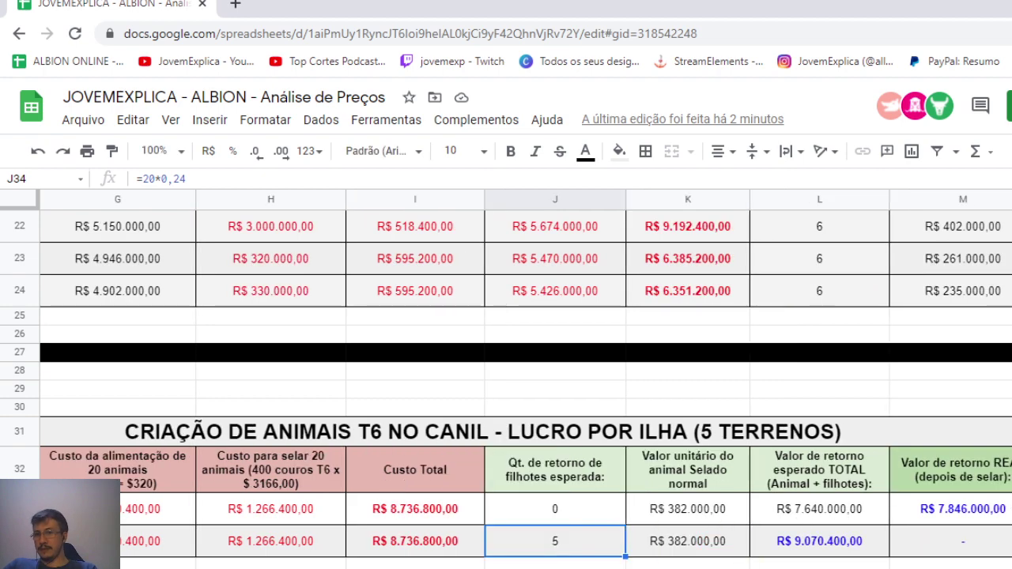
scroll(506, 379, "left", 10)
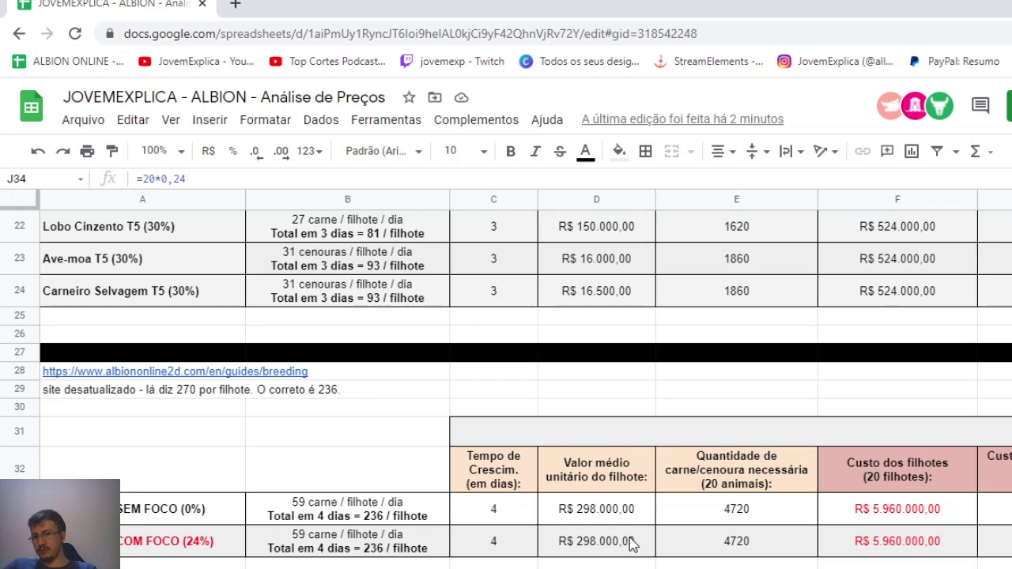
left_click(596, 540)
scroll(475, 506, "right", 10)
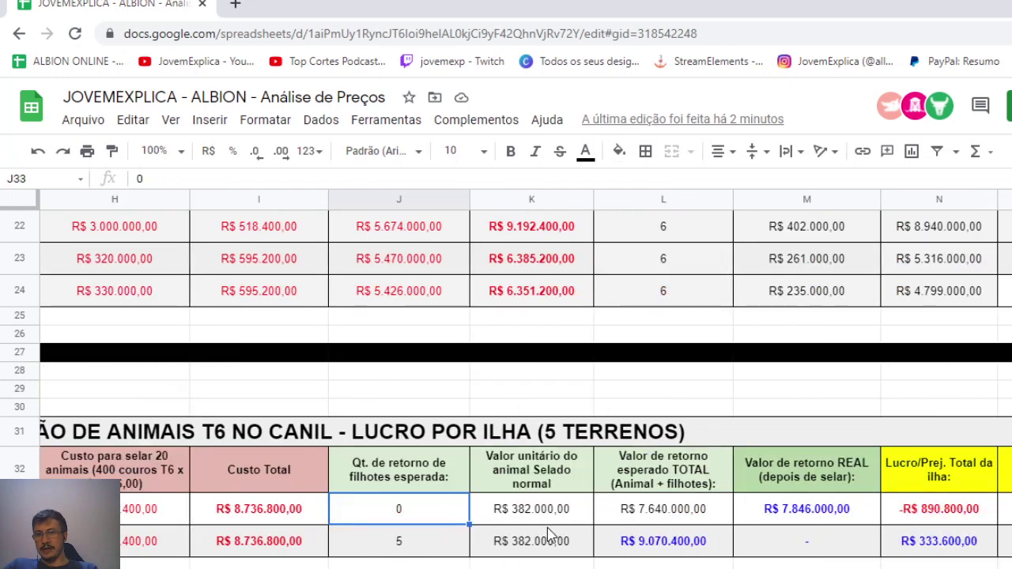
Examine the saddled animal unit value in both T6 rows and the no-focus total expected return
left_click(547, 539)
left_click(546, 516)
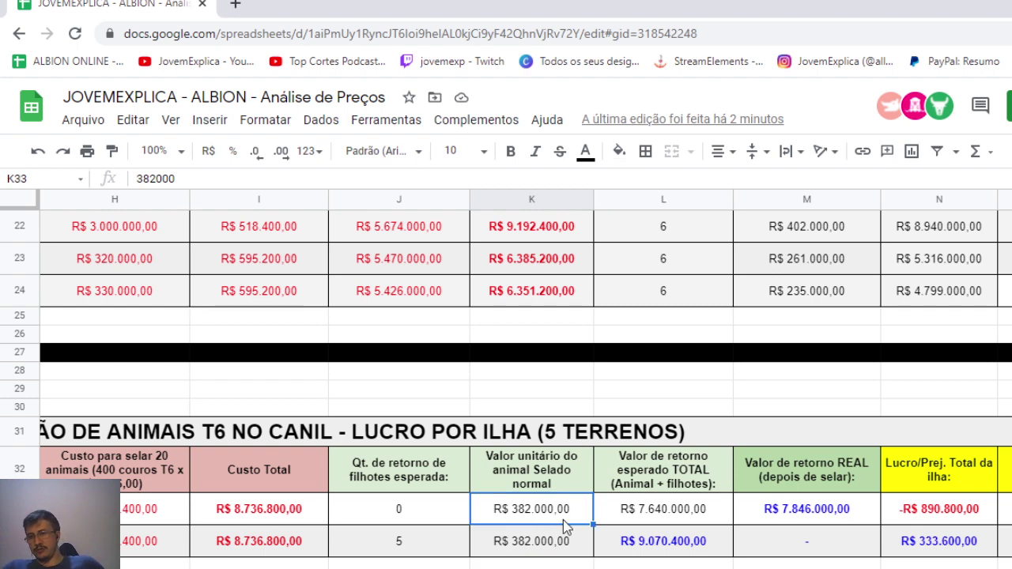
left_click(673, 519)
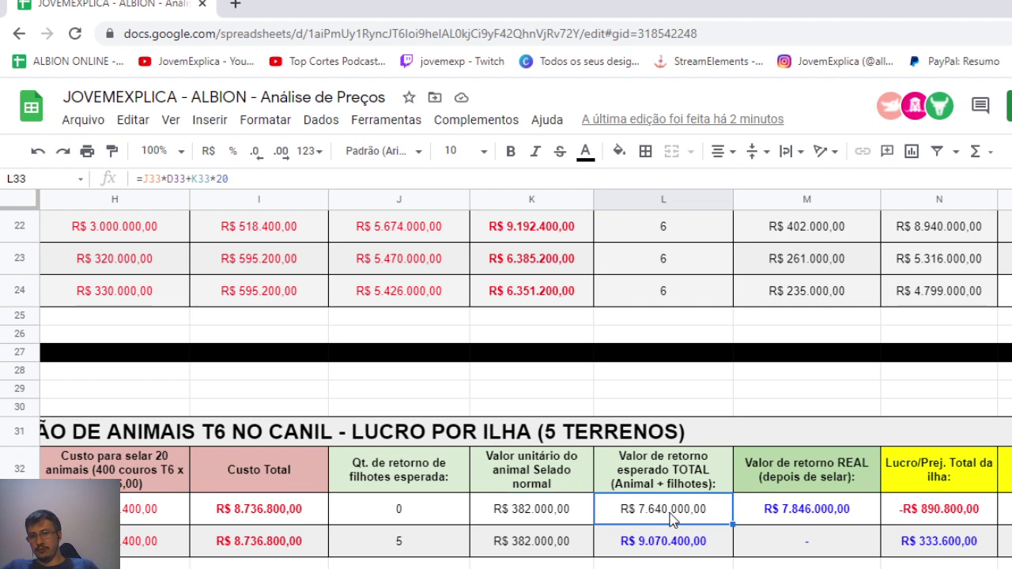
left_click(547, 519)
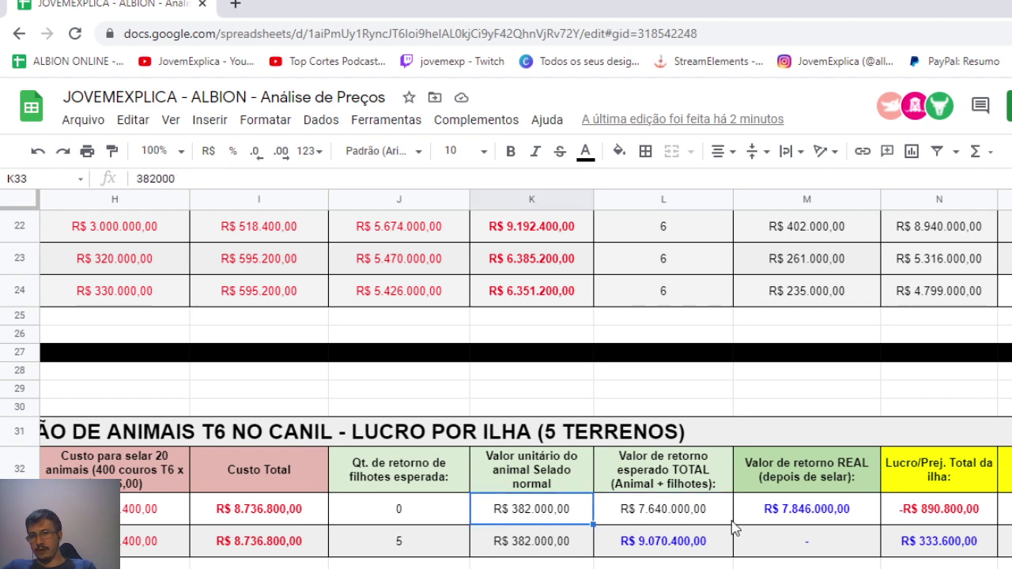
Inspect the no-focus T6 total expected return formula and compare it with the real return after saddling
double_click(655, 516)
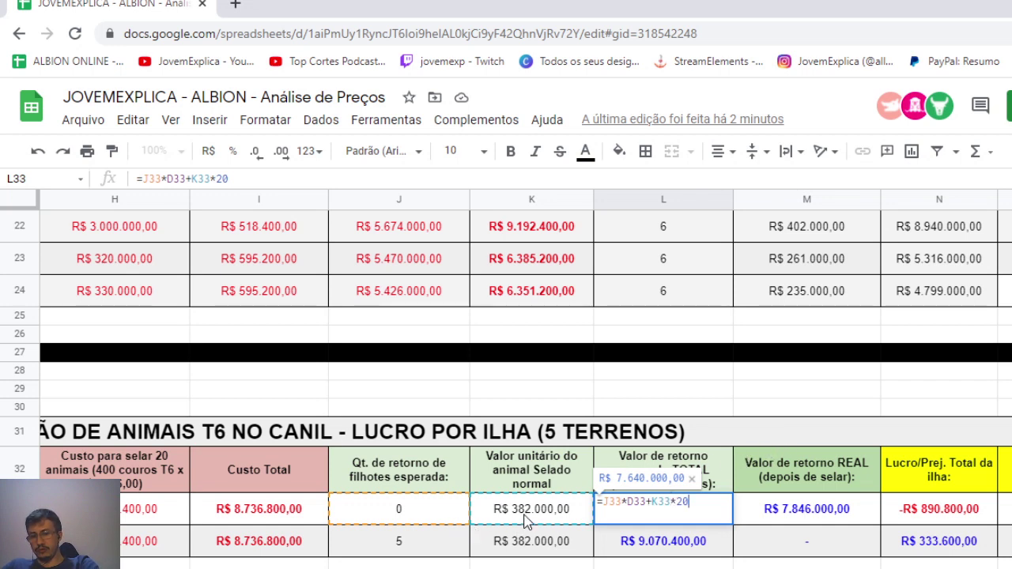
key("Escape")
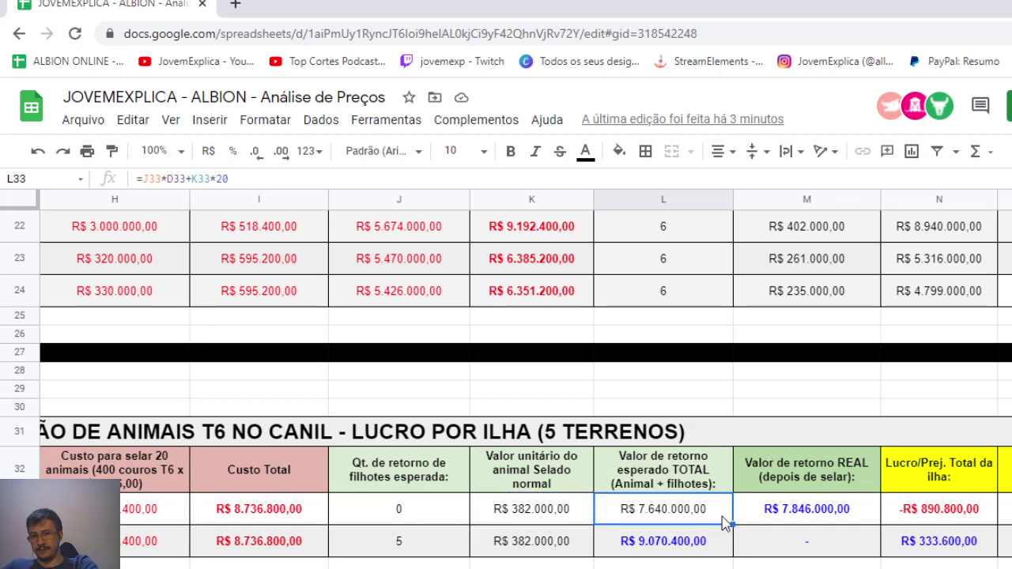
left_click(808, 518)
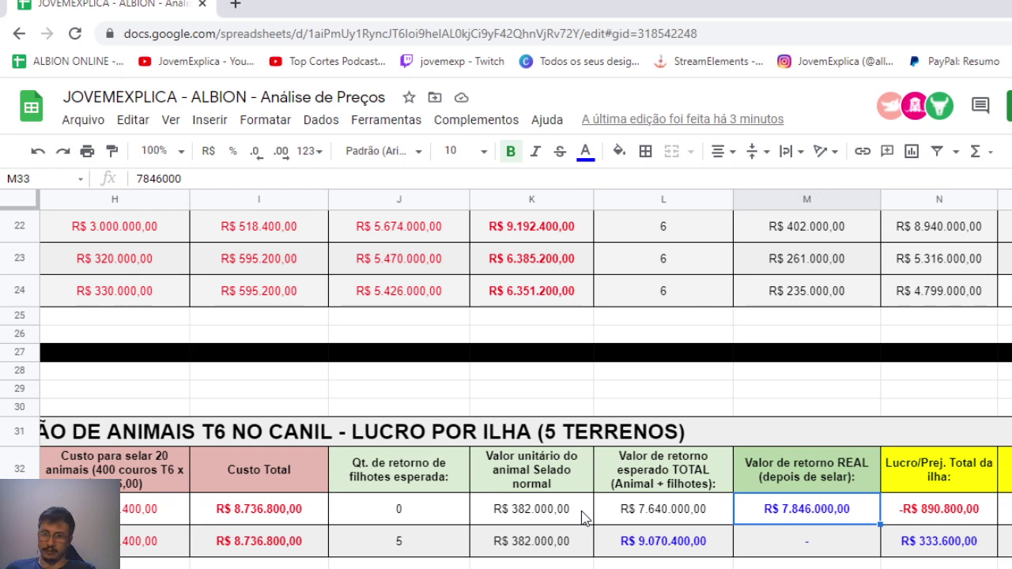
left_click(822, 486)
left_click(833, 524)
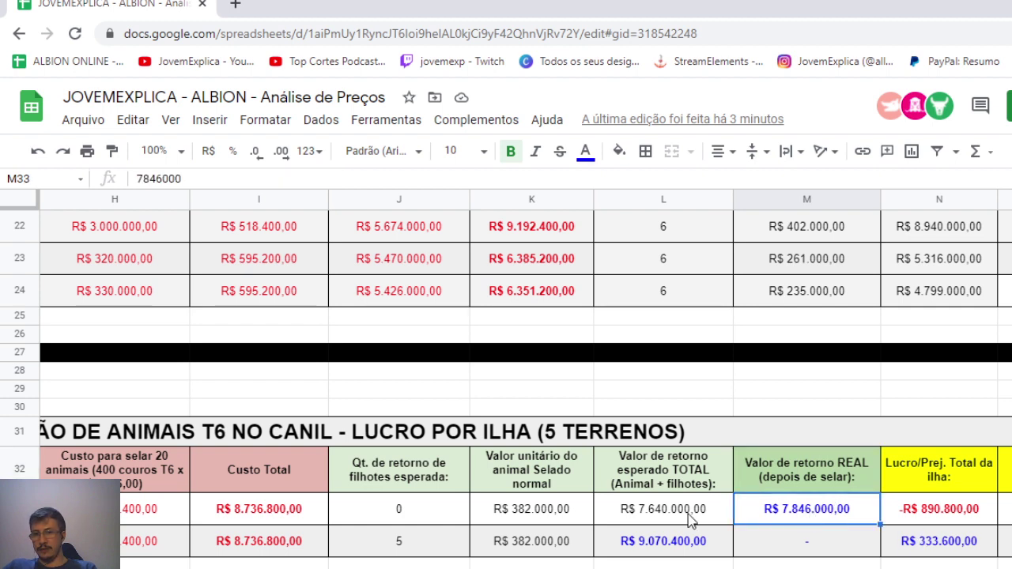
Examine the no-focus T6 island profit in total, per day and per kennel, tracing the daily formula back to the growth time
scroll(522, 379, "right", 2)
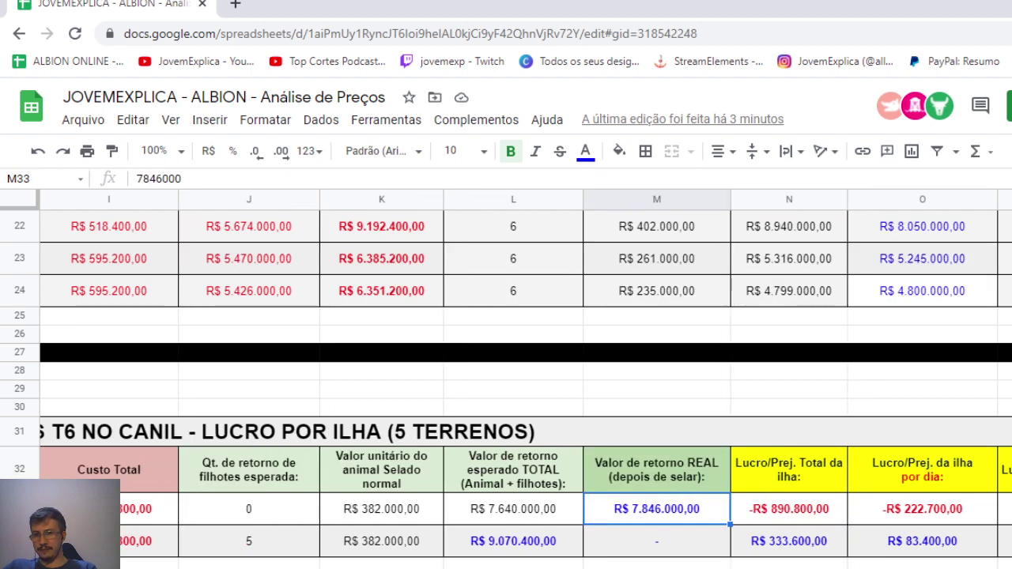
left_click(802, 514)
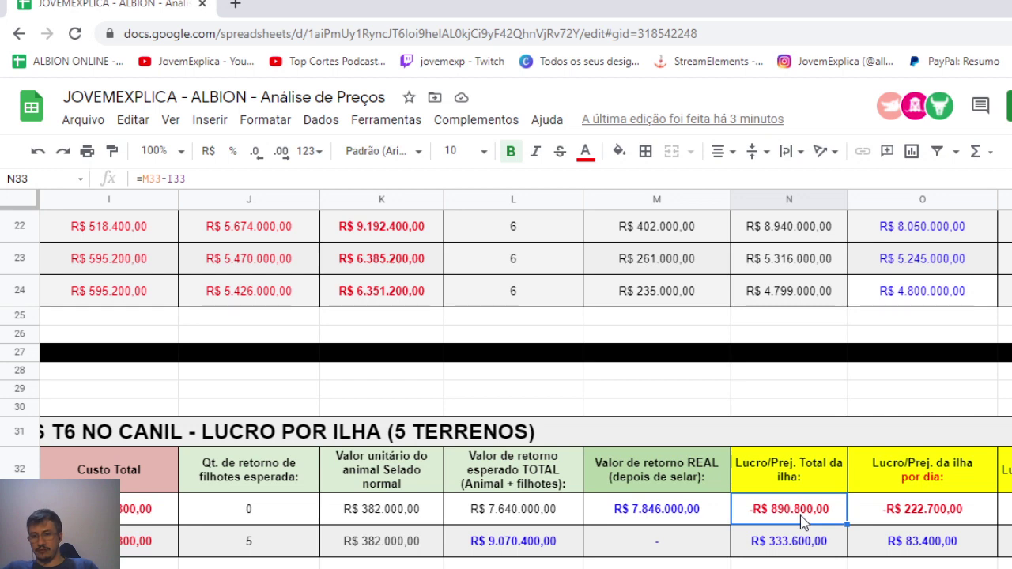
left_click(935, 519)
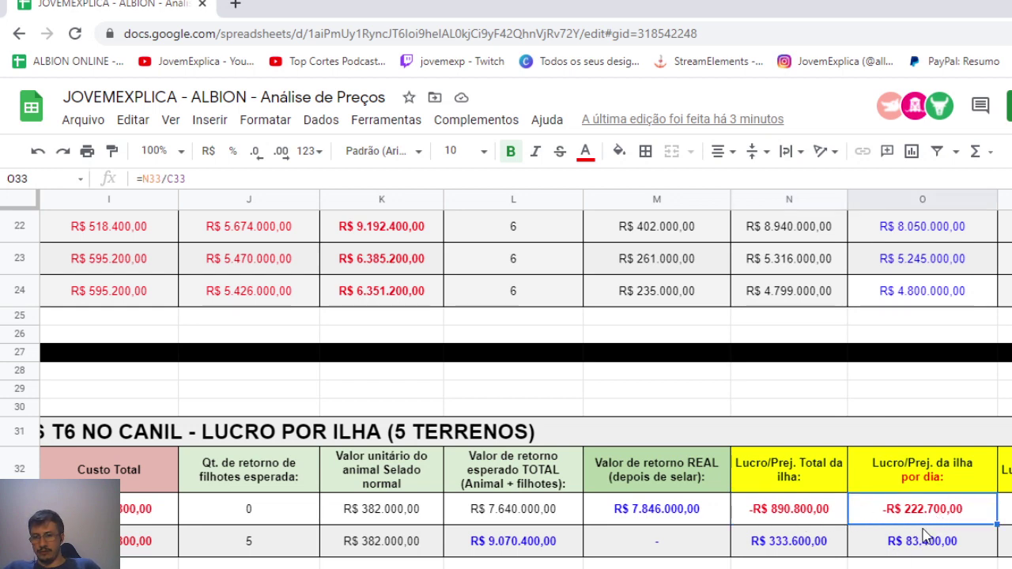
double_click(941, 516)
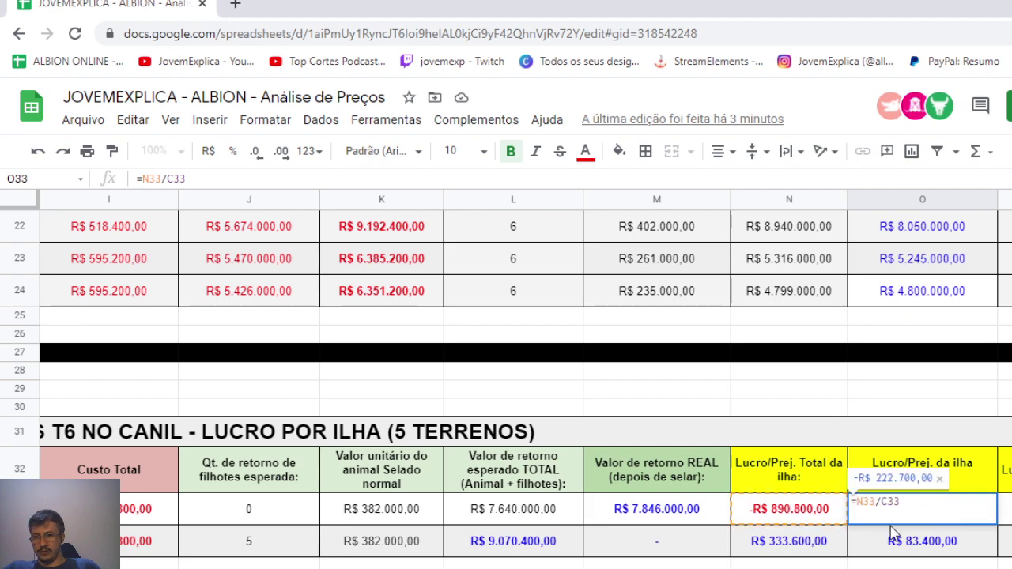
scroll(526, 379, "left", 10)
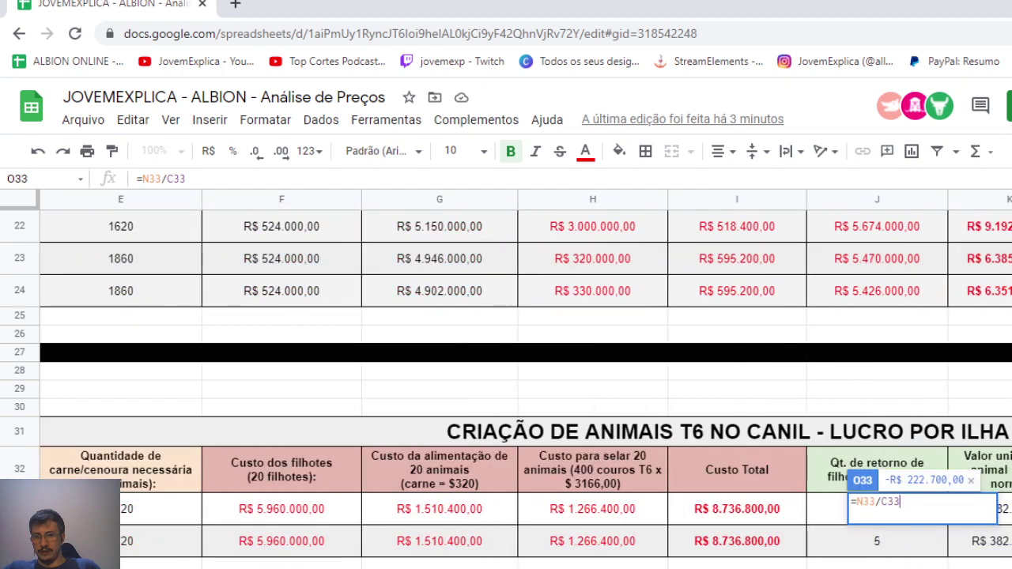
scroll(289, 514, "left", 3)
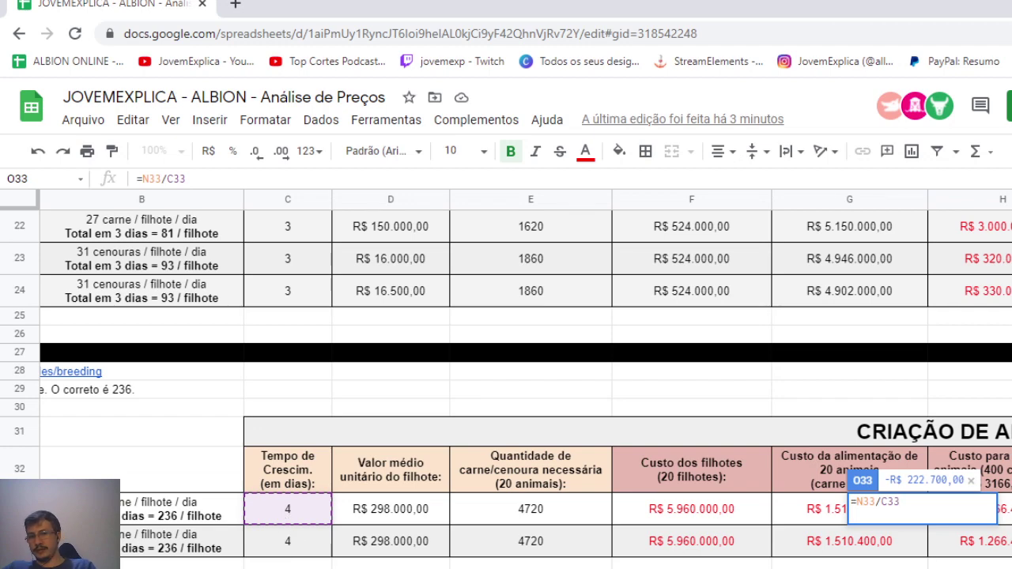
scroll(723, 555, "right", 10)
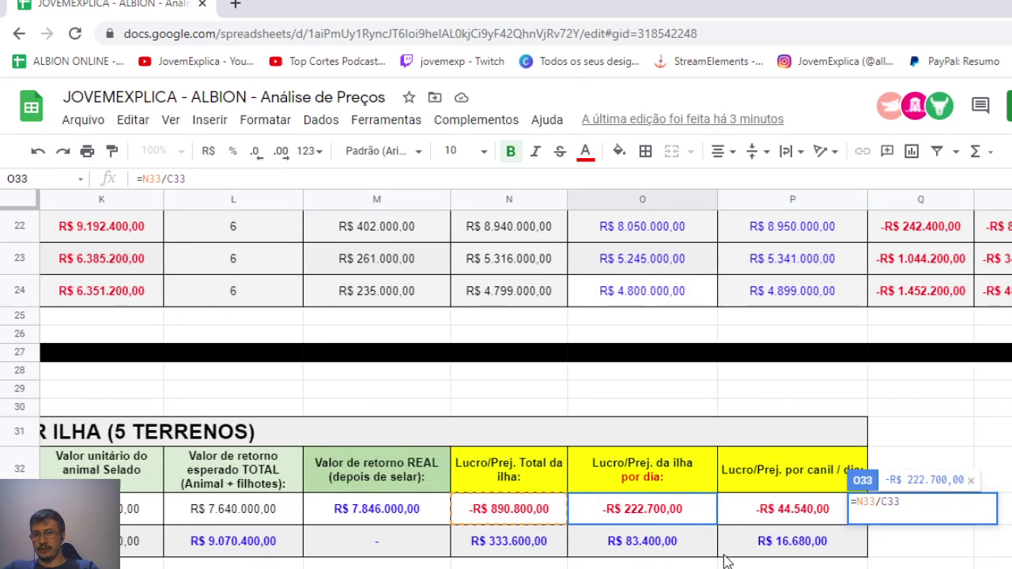
key("Return")
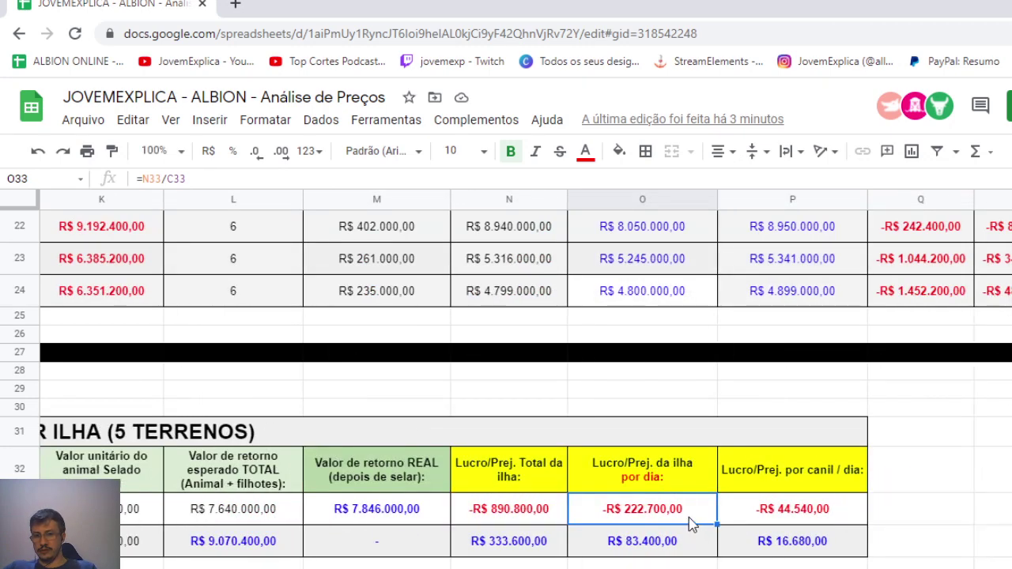
left_click(772, 516)
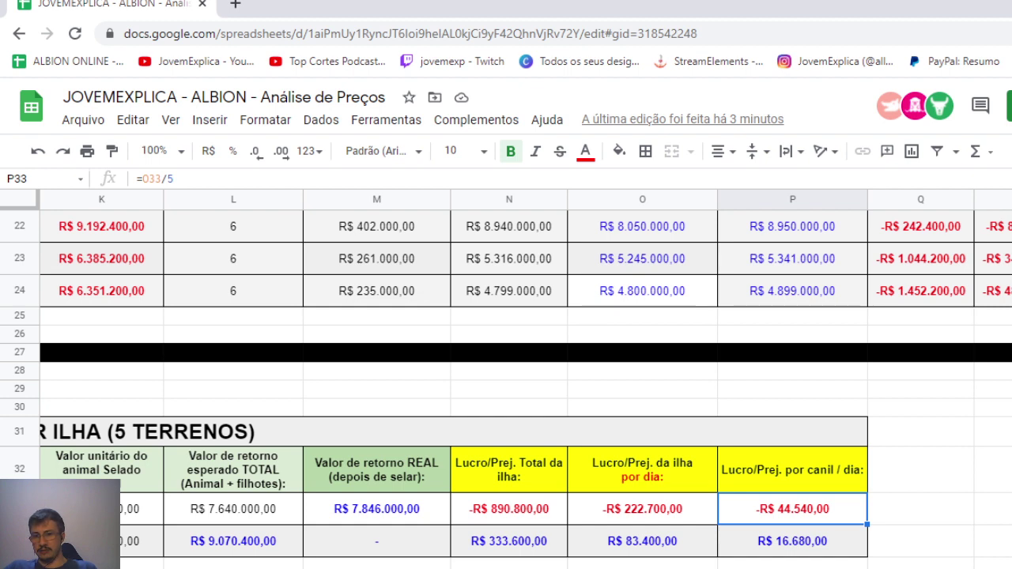
Review the average cub unit value and the cost of 20 cubs in the no-focus T6 row
scroll(506, 380, "left", 5)
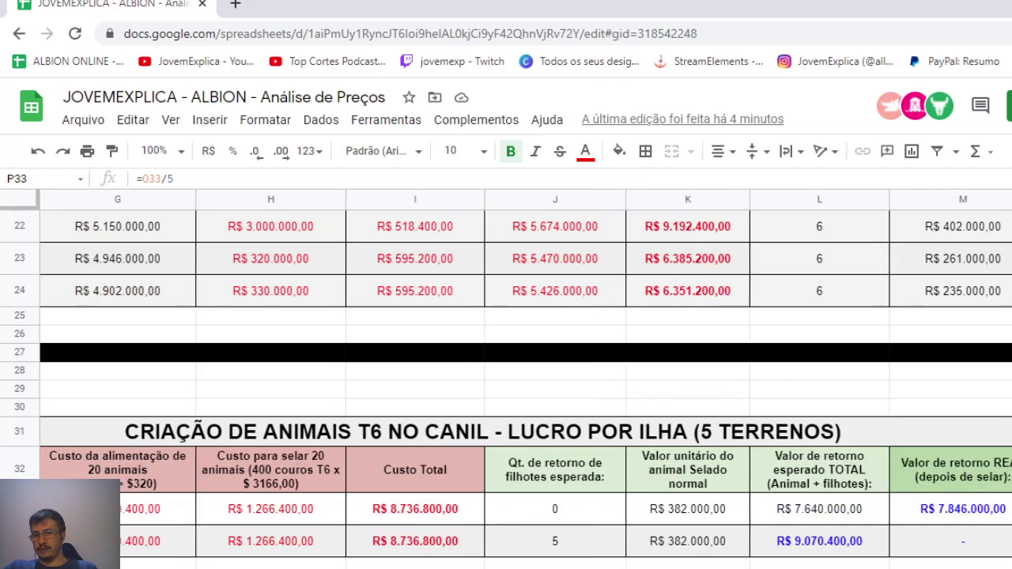
scroll(506, 379, "left", 4)
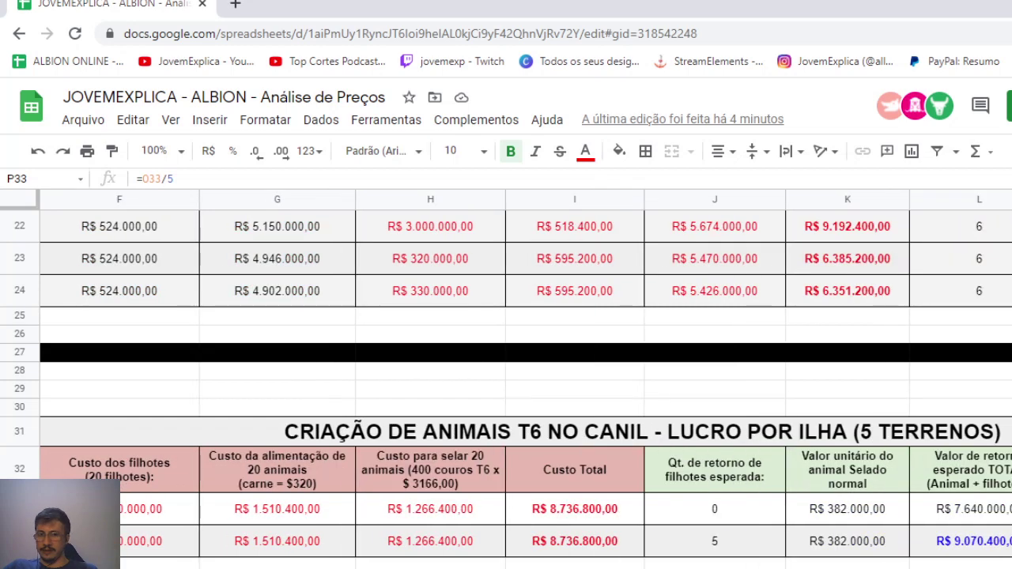
scroll(506, 379, "left", 3)
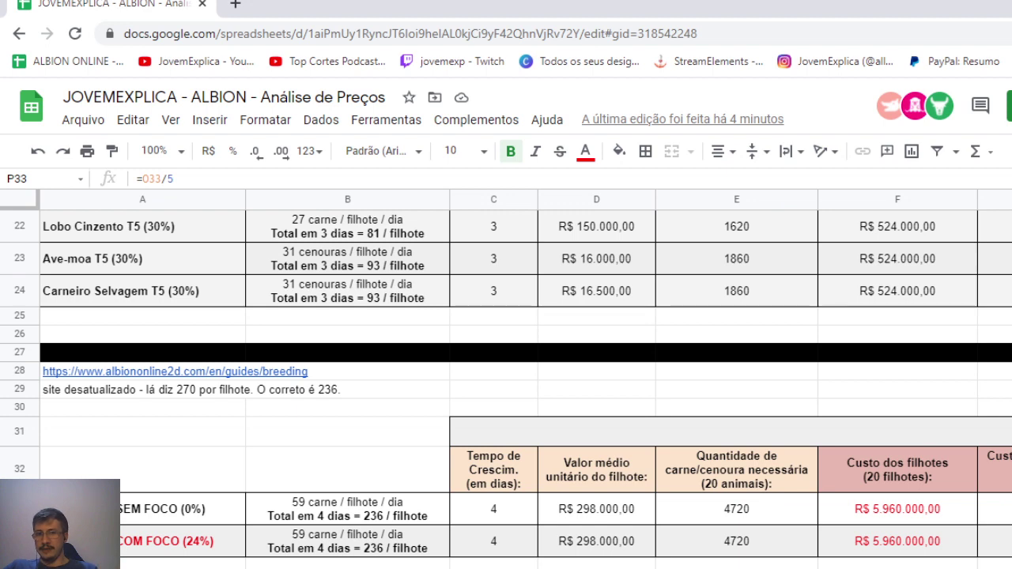
left_click(603, 489)
left_click(603, 510)
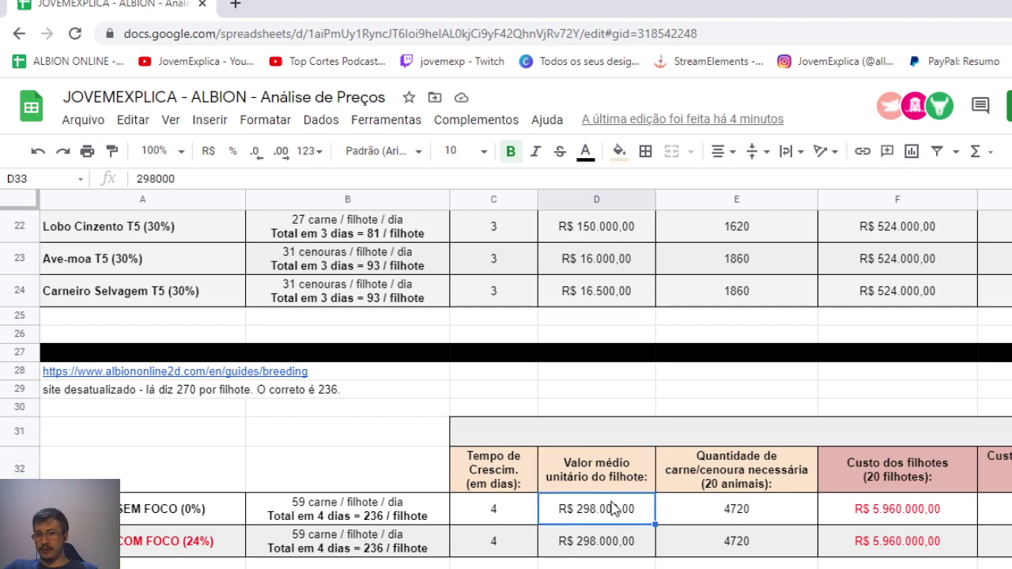
left_click(925, 518)
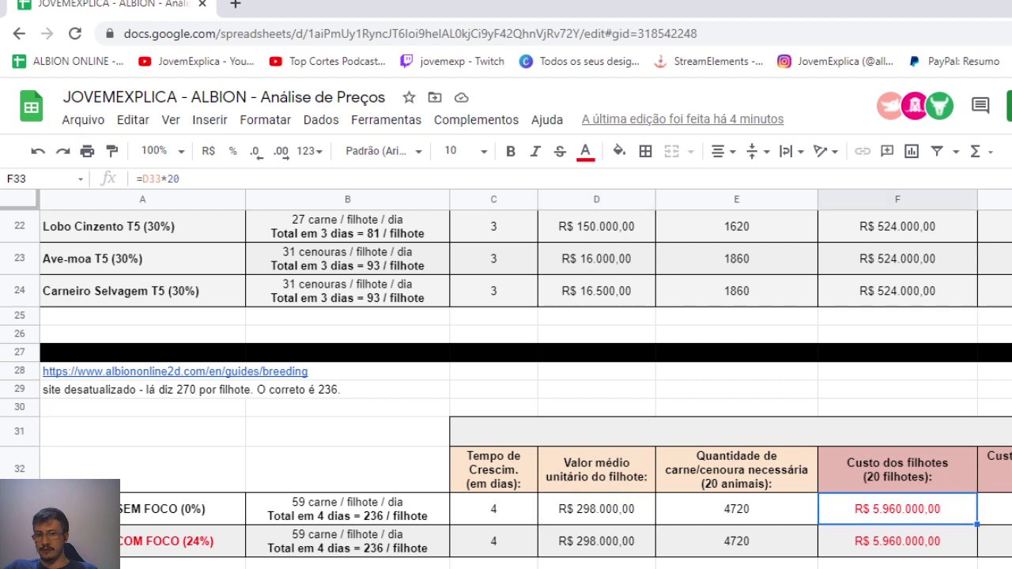
Check the no-focus saddled animal unit value against the island's total profit or loss
scroll(703, 546, "right", 10)
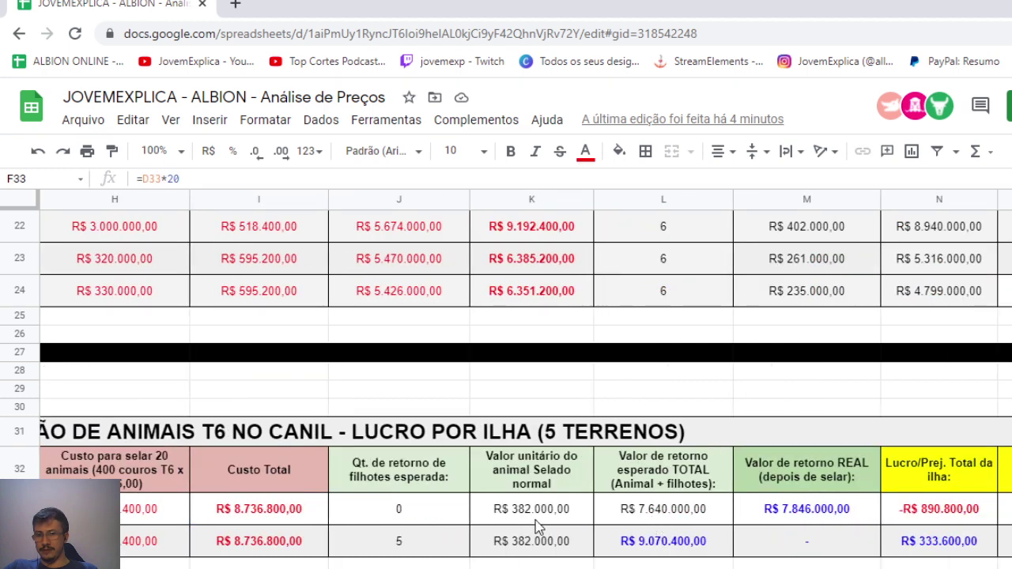
left_click(535, 514)
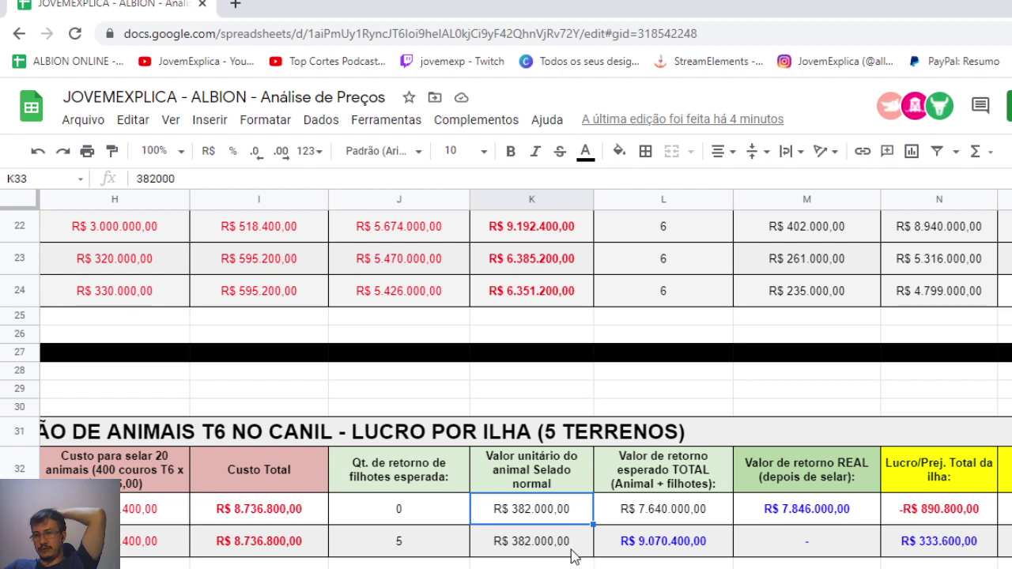
key("ctrl+z")
left_click(571, 514)
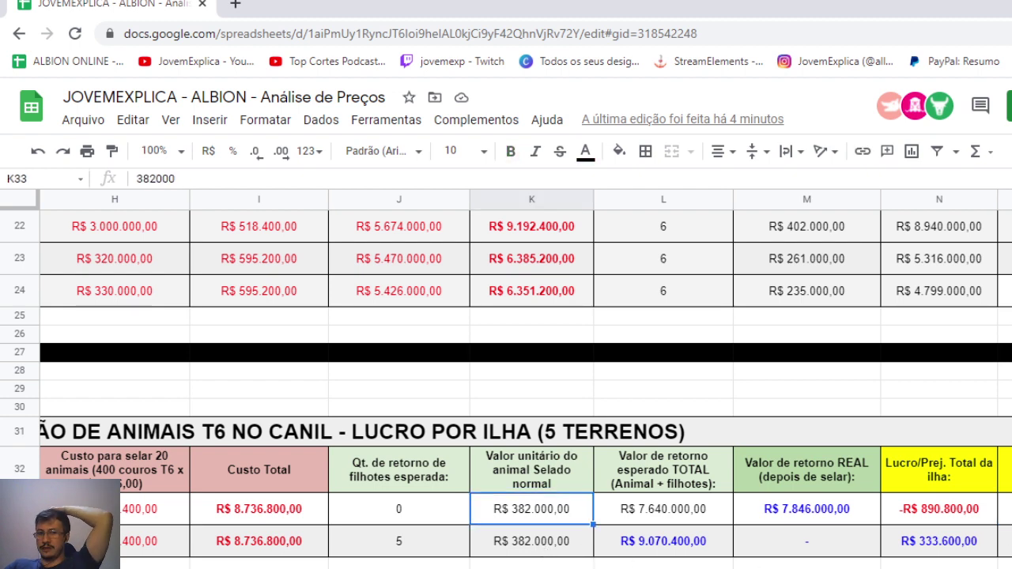
scroll(522, 372, "right", 4)
scroll(522, 371, "right", 2)
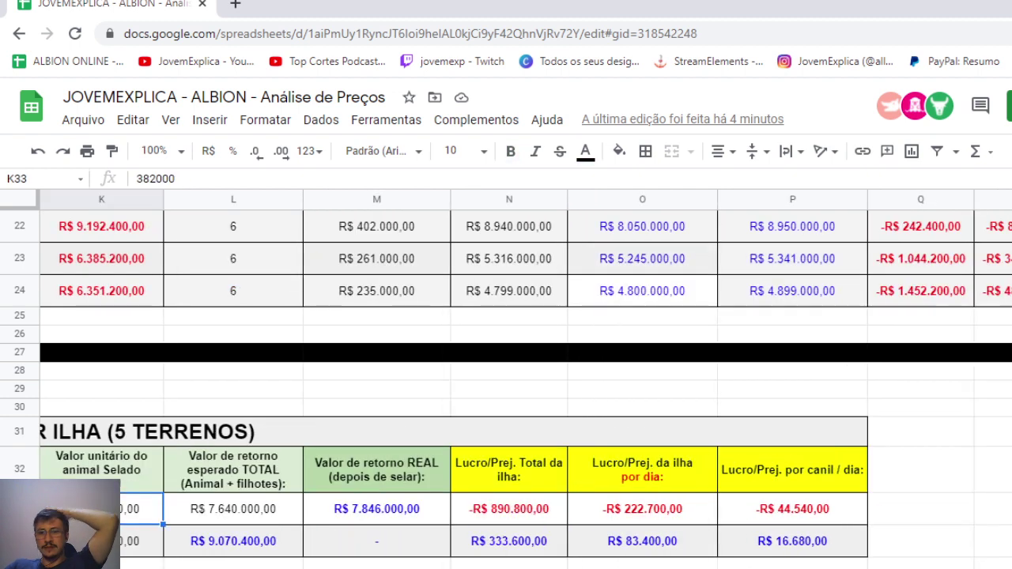
left_click(537, 509)
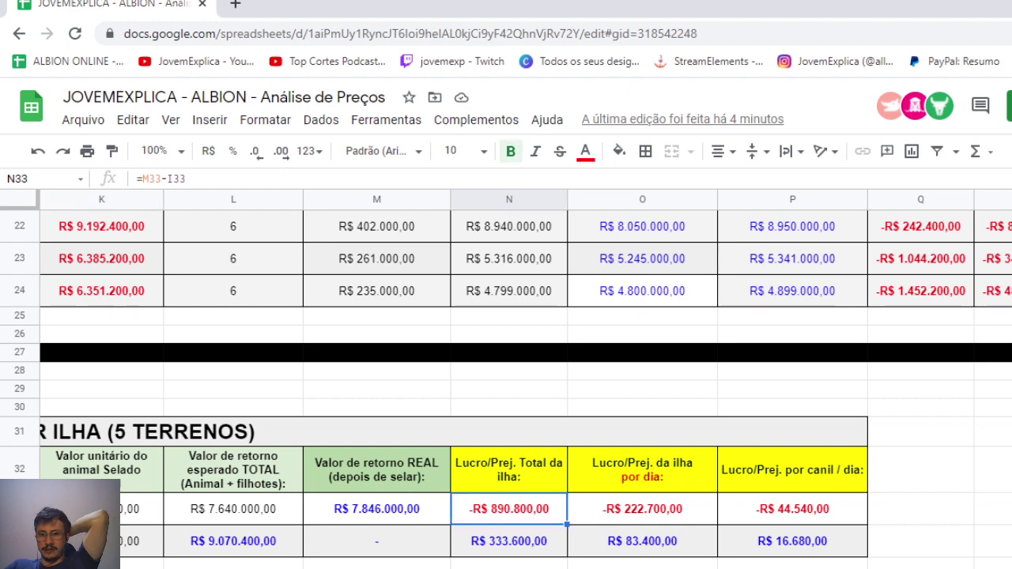
Examine the with-focus T6 total expected return, the island's total profit and its daily profit
scroll(488, 557, "left", 6)
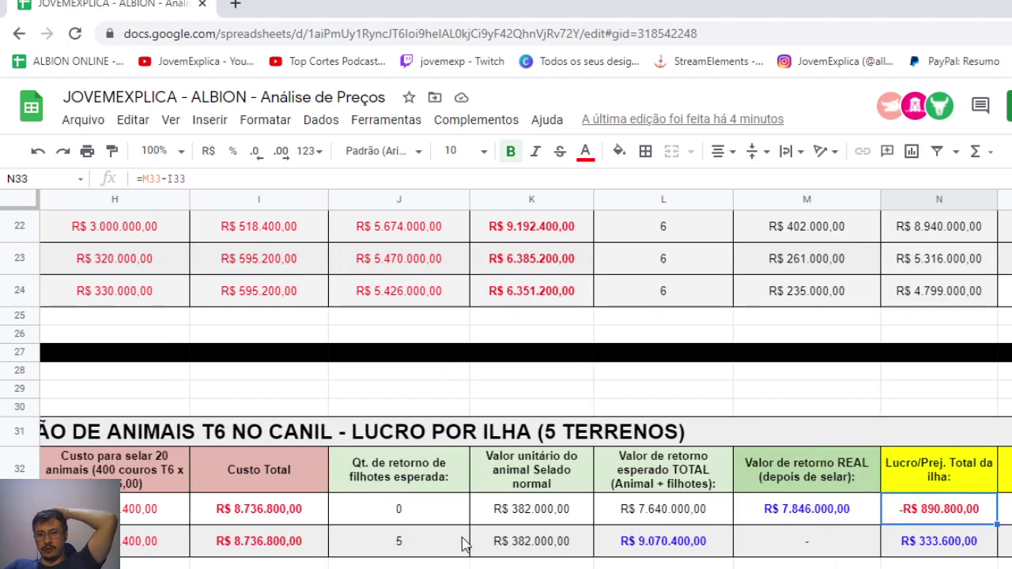
left_click(463, 544)
left_click(652, 553)
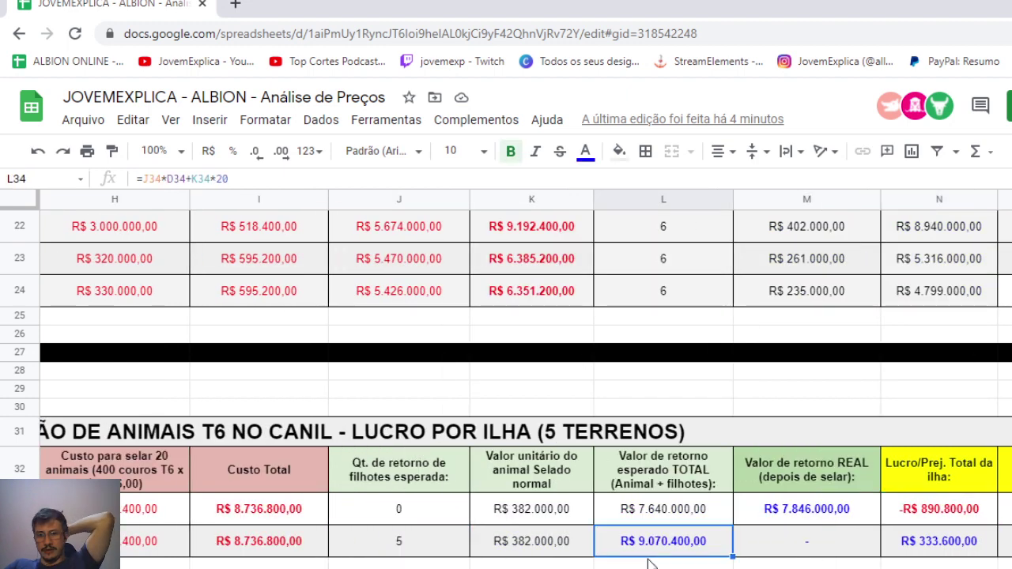
left_click(818, 555)
left_click(656, 544)
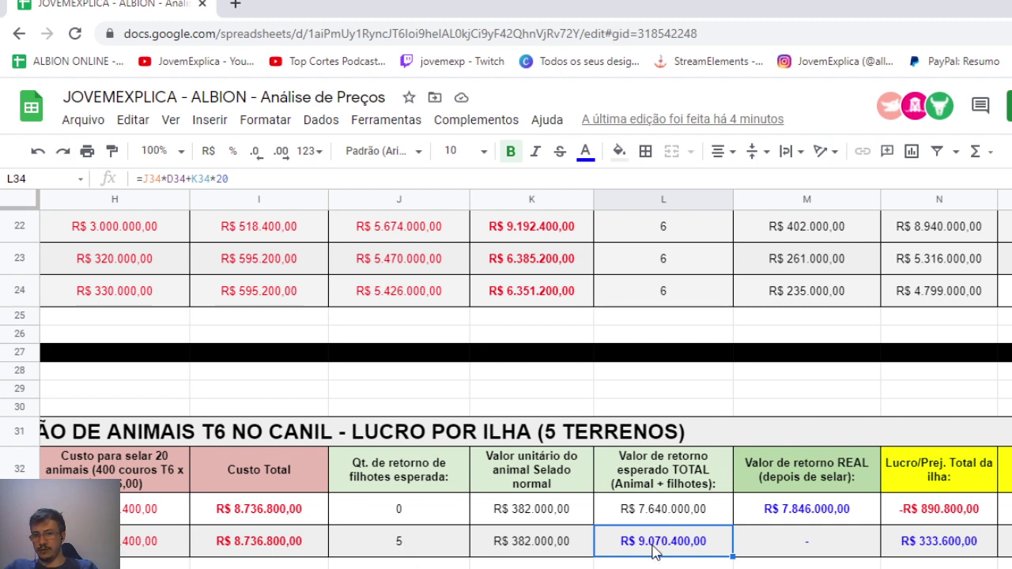
left_click(939, 558)
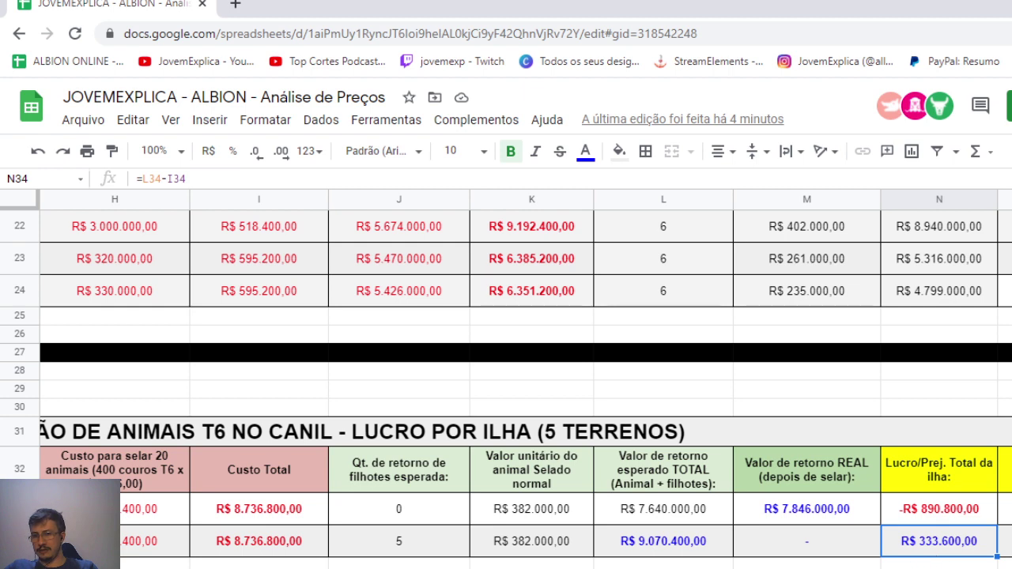
scroll(522, 379, "right", 3)
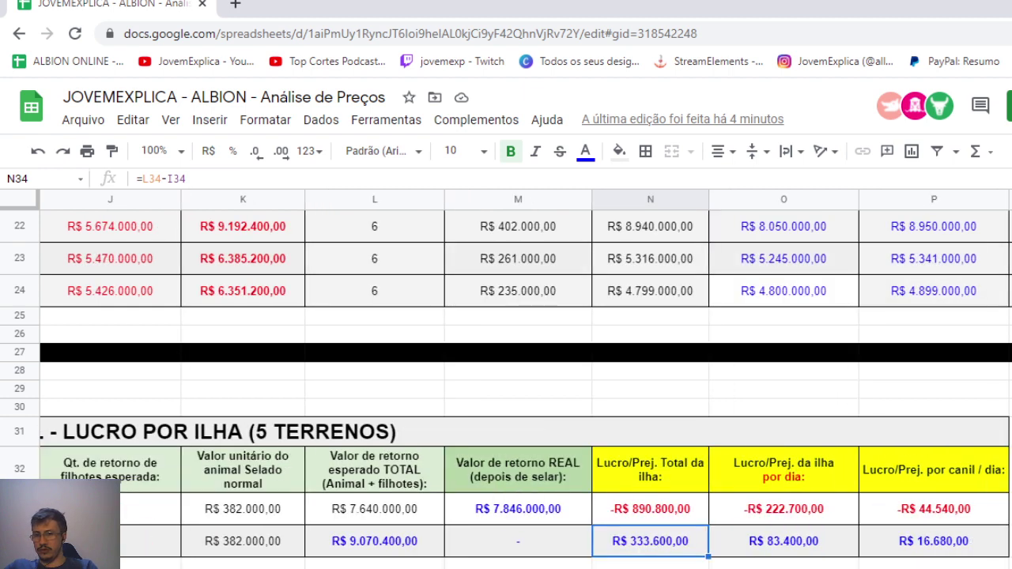
left_click(772, 545)
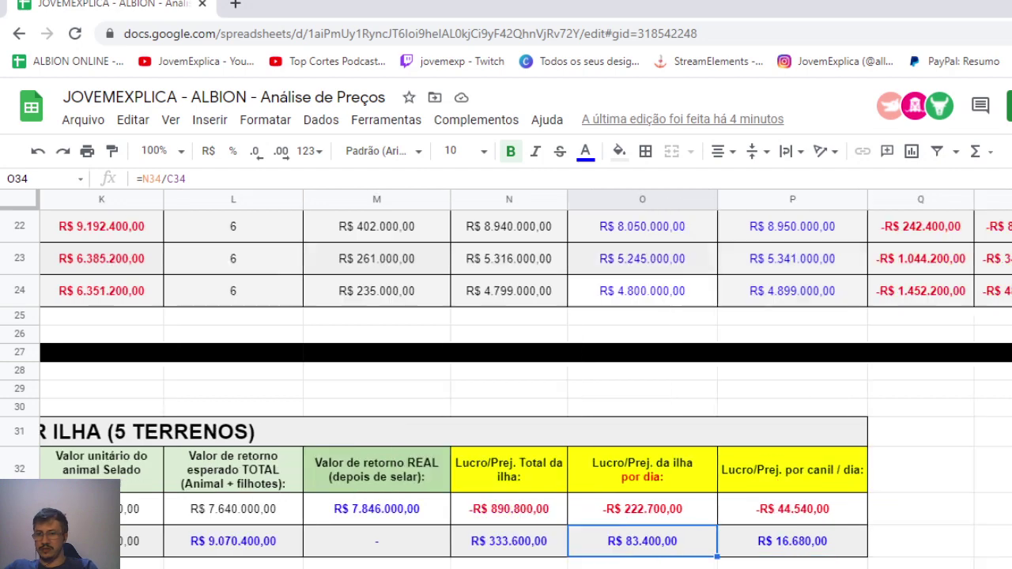
Compare the saddled animal unit values of both T6 rows with the cub values and the profit columns
scroll(522, 380, "left", 3)
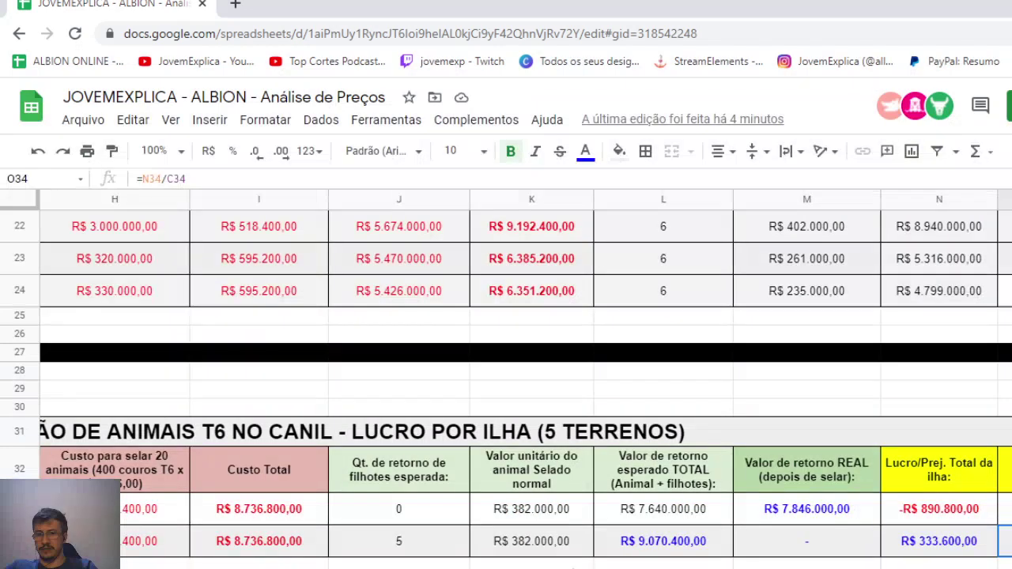
left_click_drag(531, 534, 536, 560)
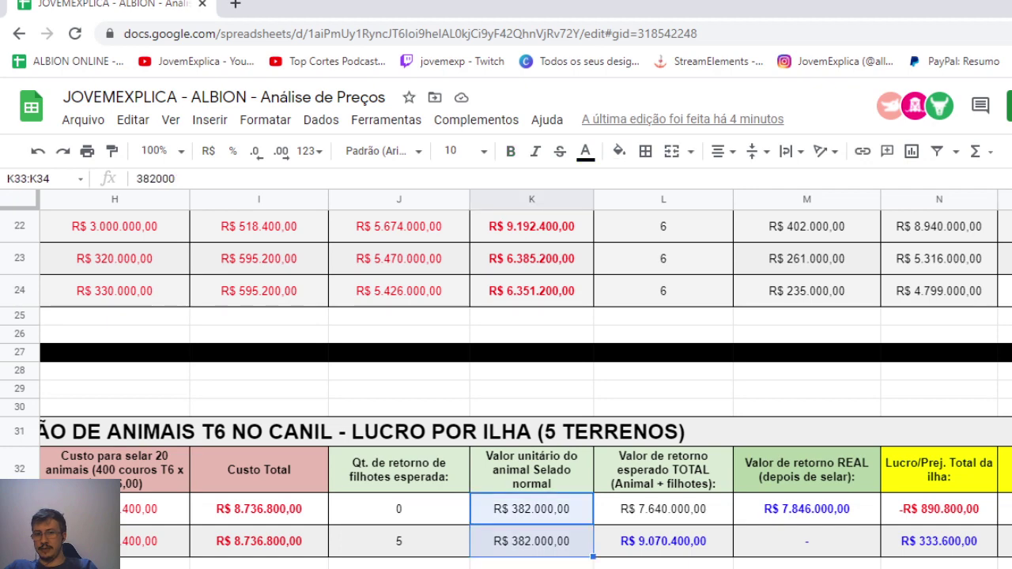
scroll(522, 380, "left", 10)
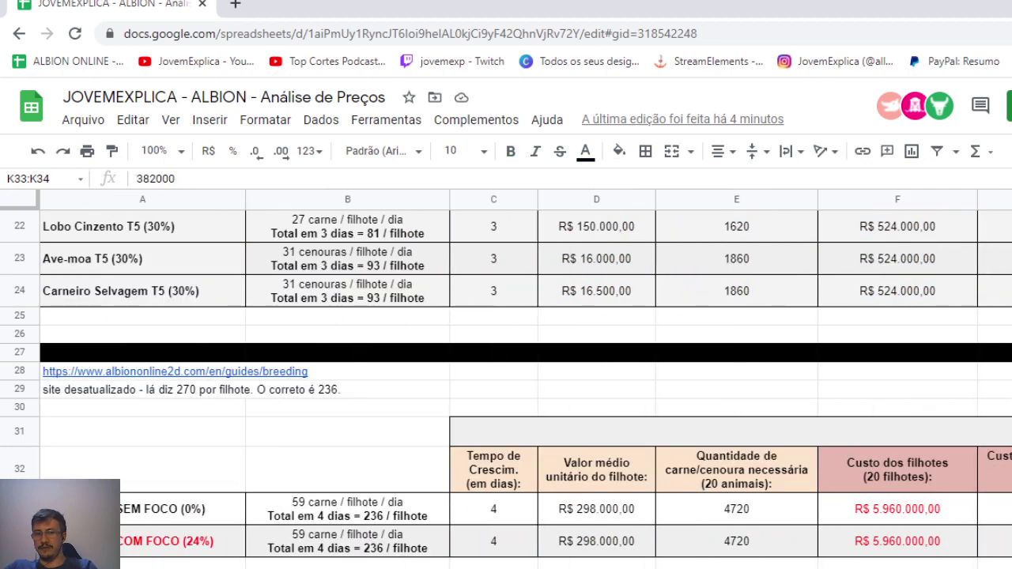
scroll(522, 379, "right", 15)
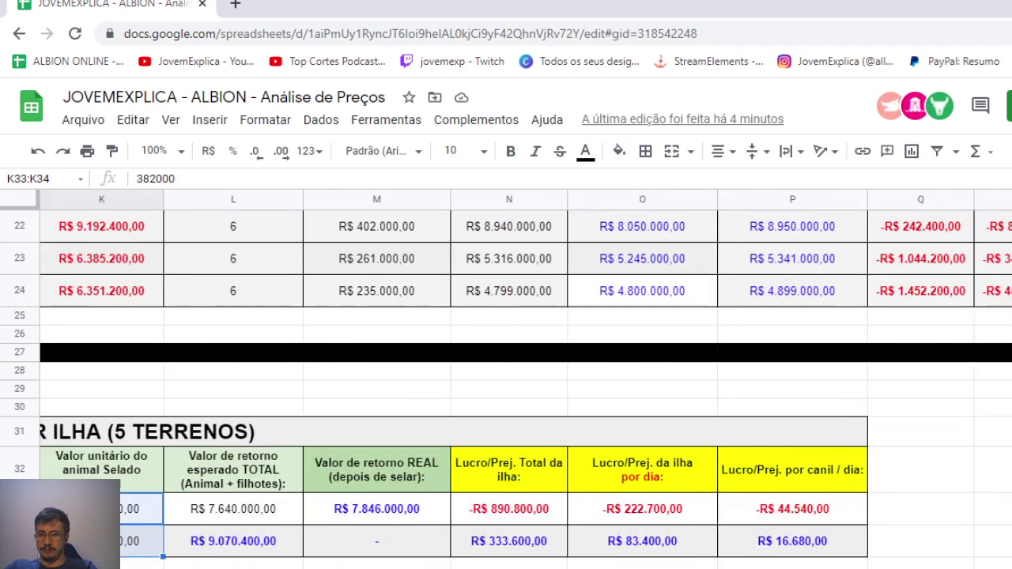
scroll(522, 380, "left", 8)
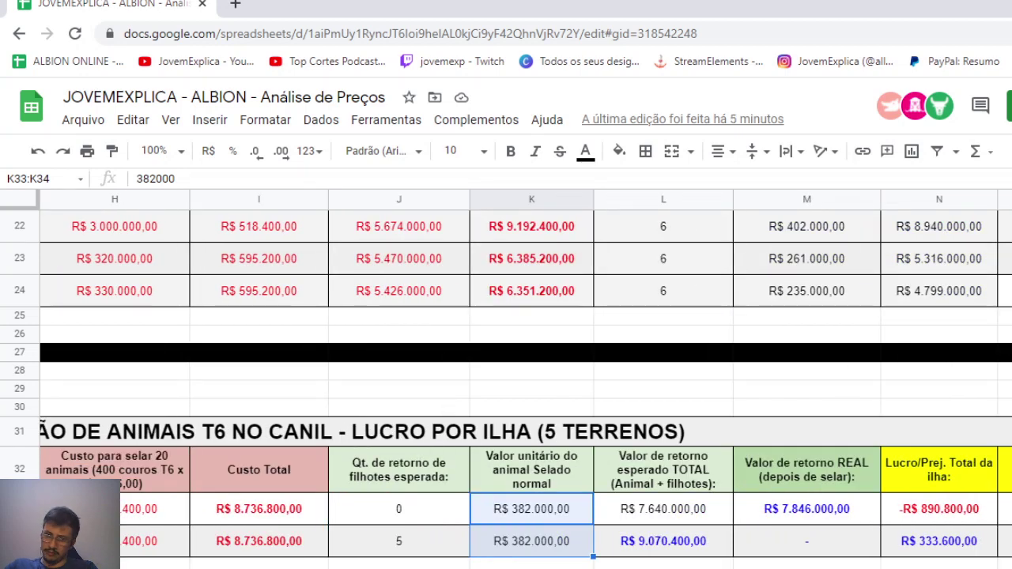
scroll(148, 471, "left", 6)
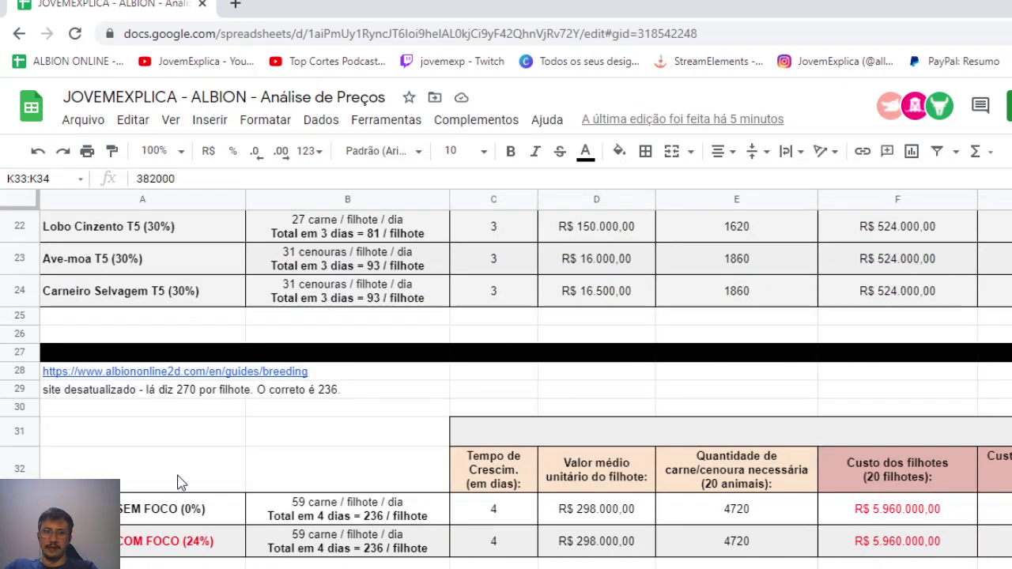
Review the T5 animals from Garra Ligeira to Carneiro Selvagem and their average cub unit values
scroll(149, 471, "up", 1)
scroll(148, 471, "up", 1)
left_click_drag(158, 273, 153, 443)
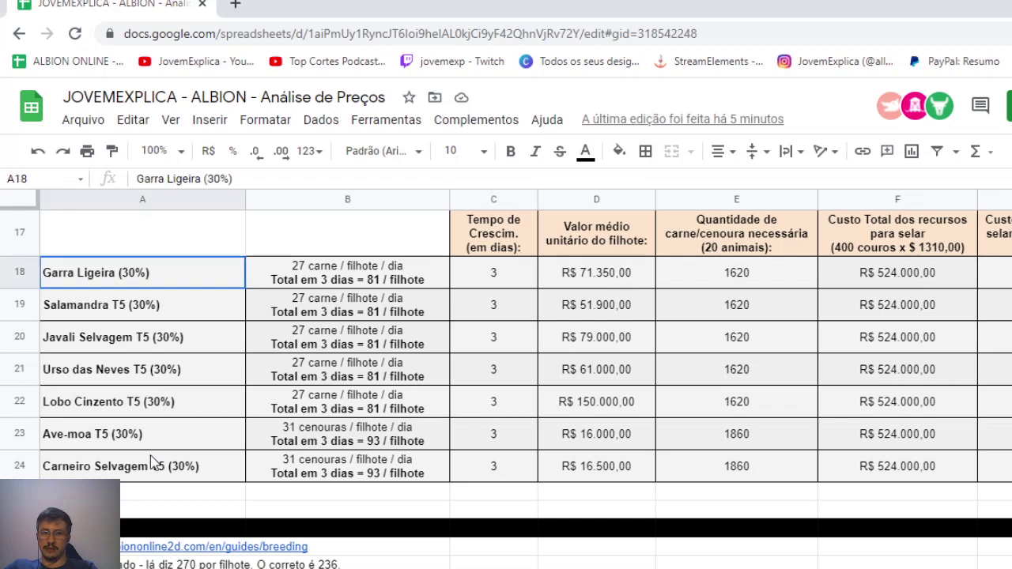
left_click_drag(575, 286, 607, 465)
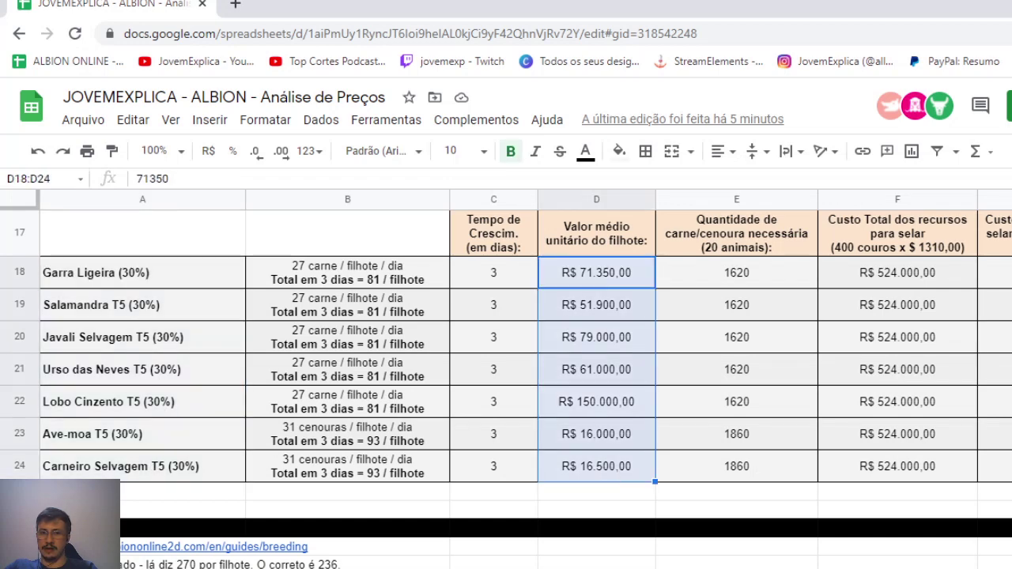
Compare the island's daily profit or loss of Garra Ligeira and Javali Selvagem T5 with the T5 animals in rows 21 to 24
scroll(506, 355, "right", 8)
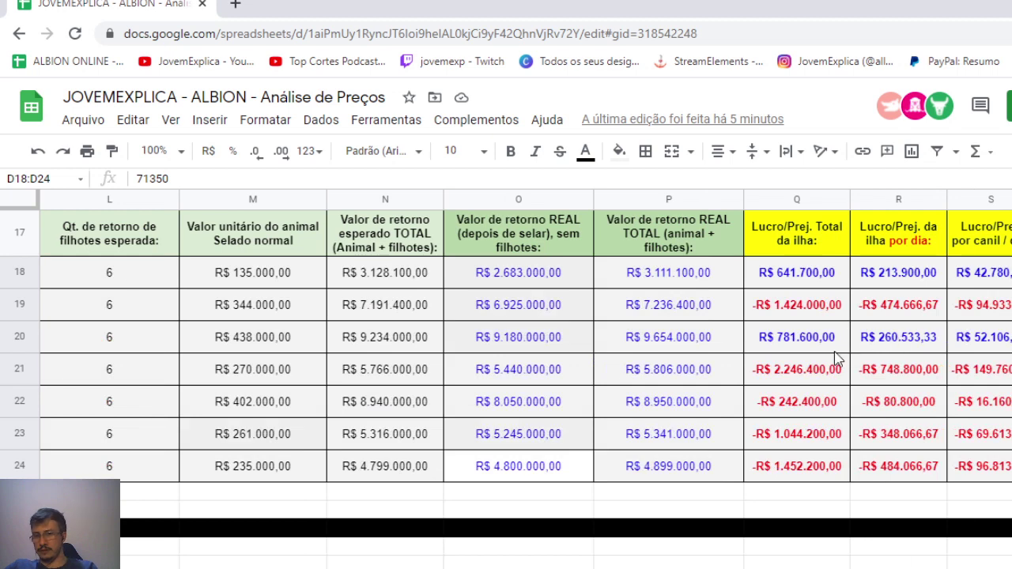
left_click(896, 274)
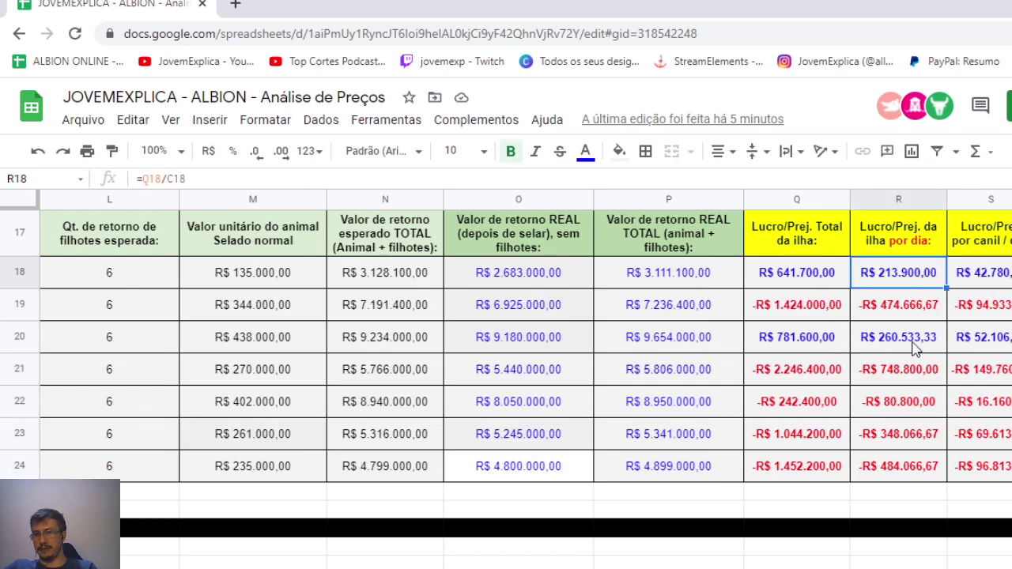
left_click(912, 345)
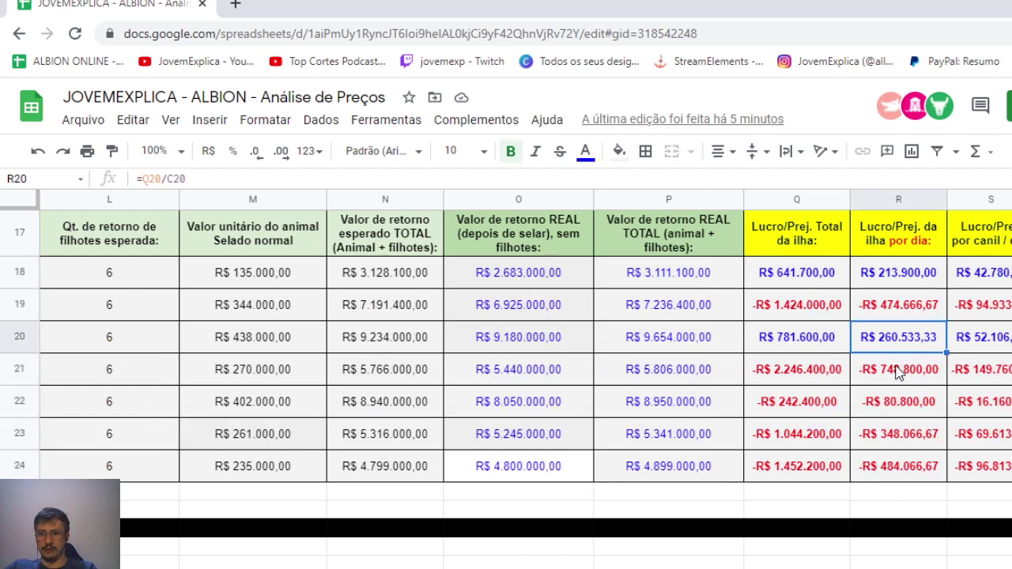
left_click_drag(895, 369, 895, 466)
Review the growth time, costs, returns and profit columns of the Lobo Vil T6 rows with and without focus
scroll(727, 481, "down", 5)
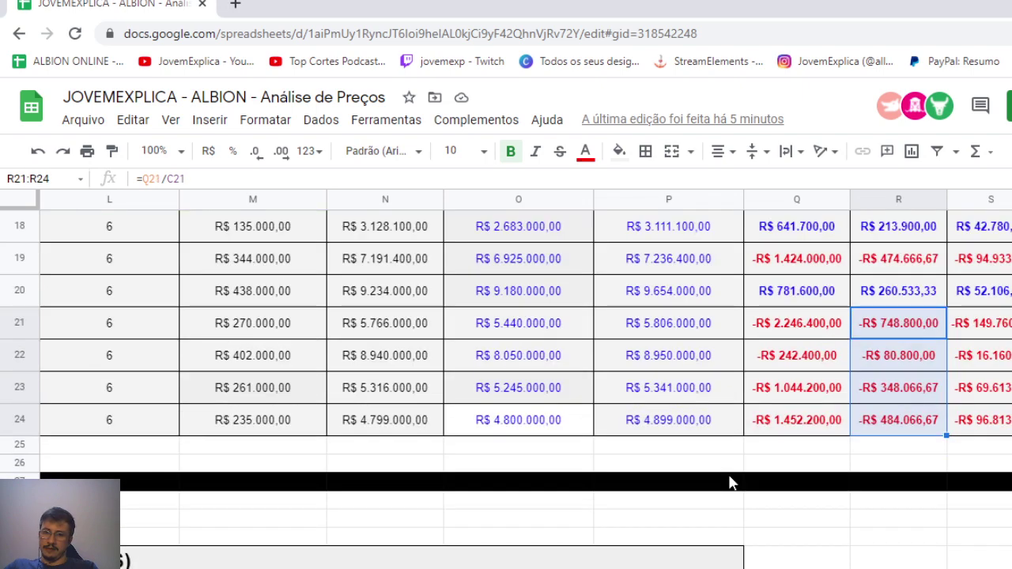
scroll(731, 484, "up", 3)
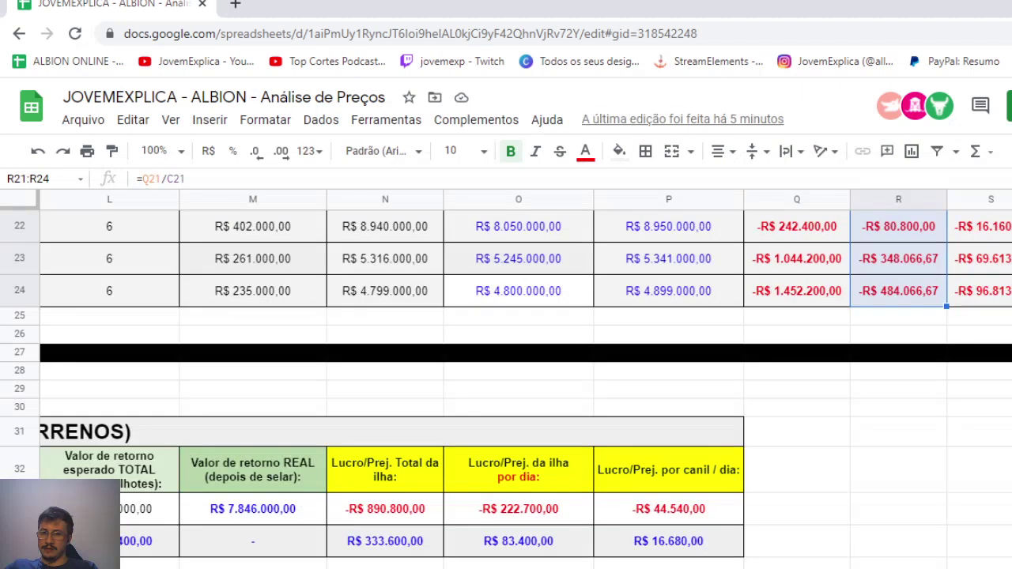
scroll(506, 372, "left", 10)
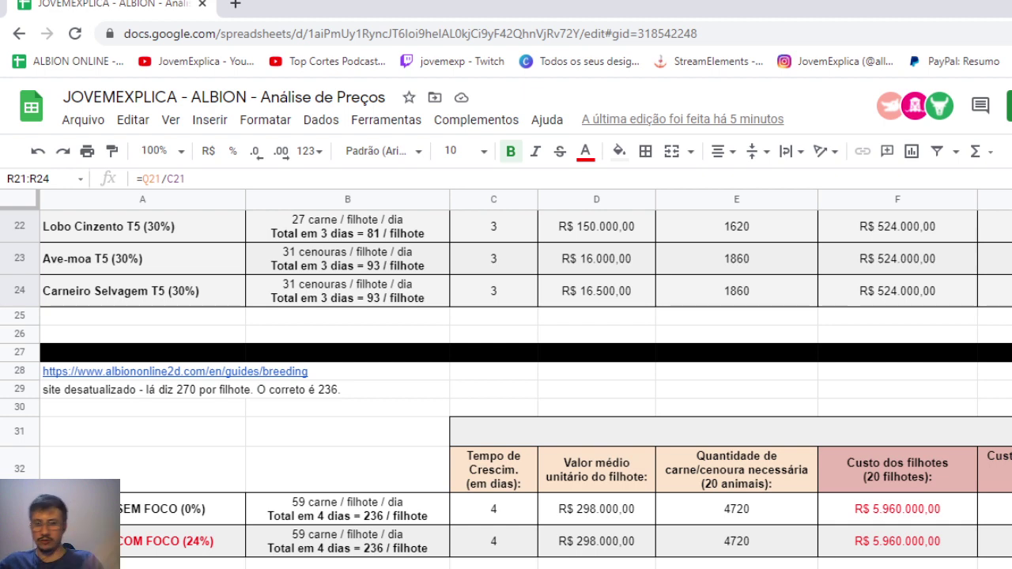
scroll(234, 488, "down", 3)
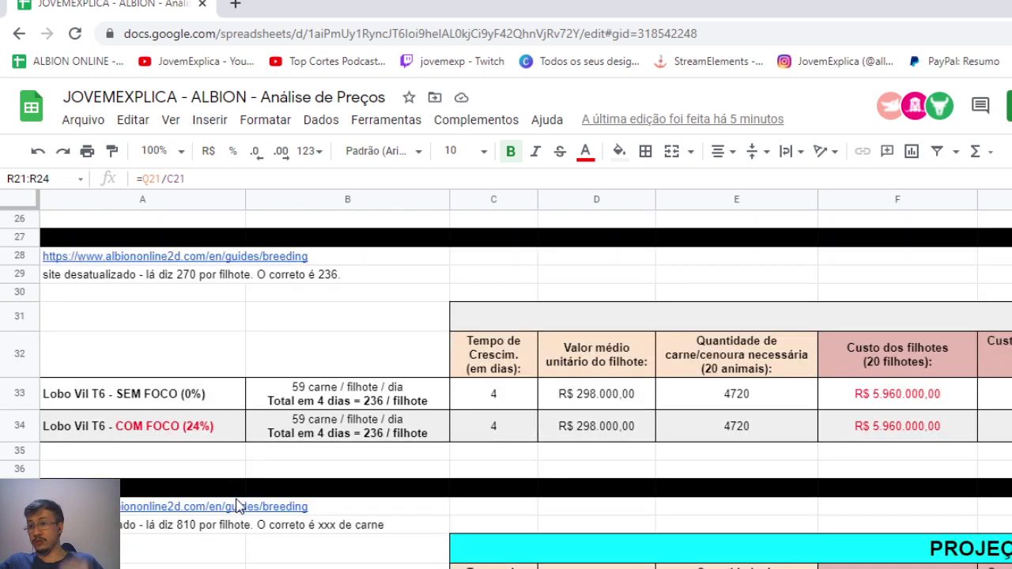
mouse_move(235, 515)
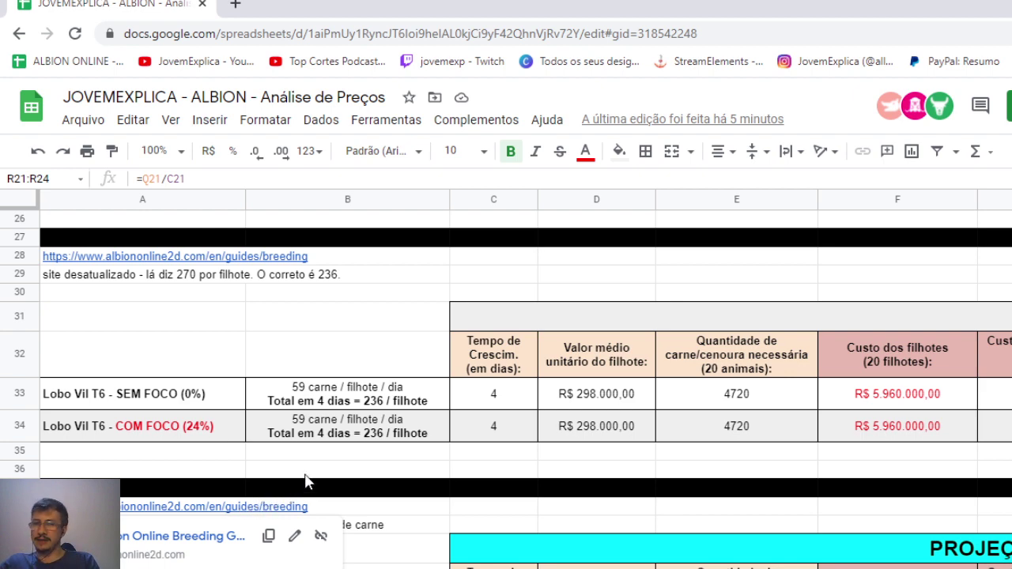
left_click(333, 472)
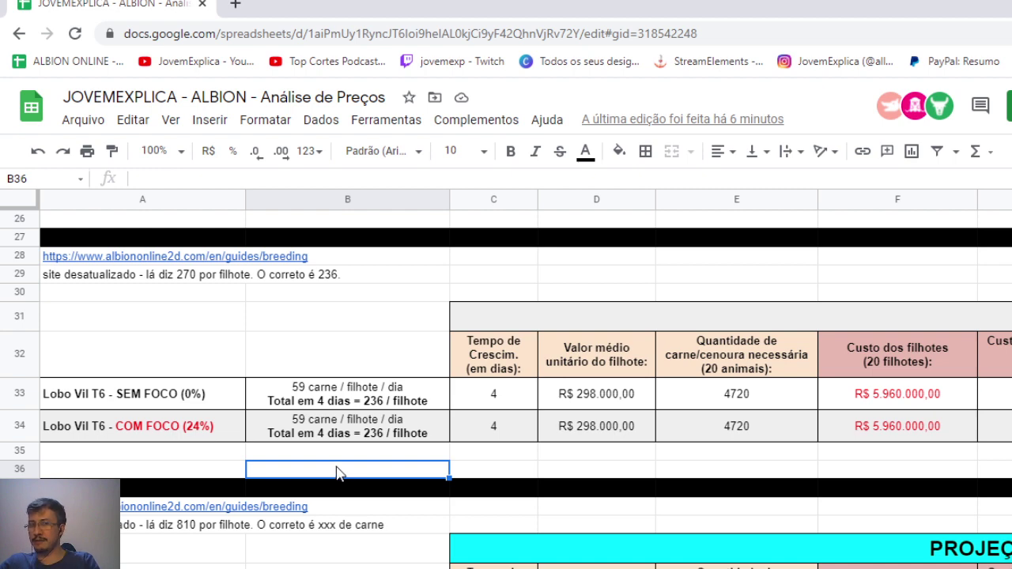
left_click(487, 452)
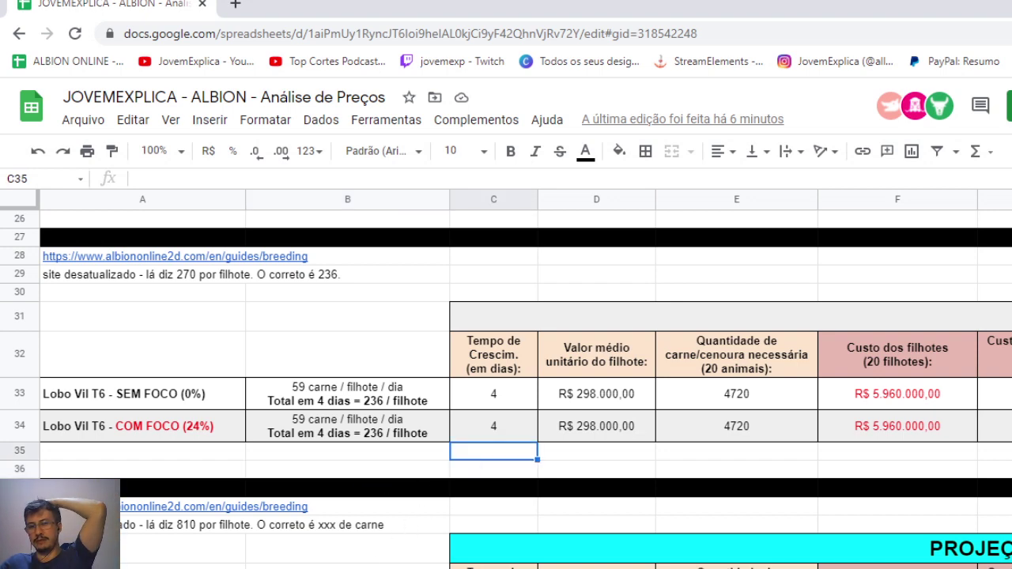
left_click(347, 567)
scroll(521, 379, "right", 10)
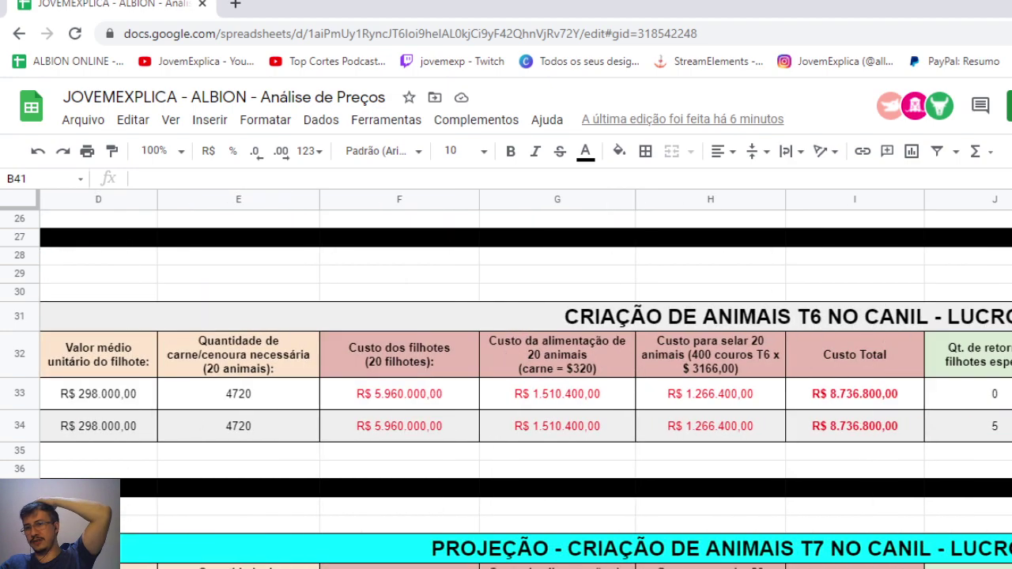
scroll(267, 561, "right", 5)
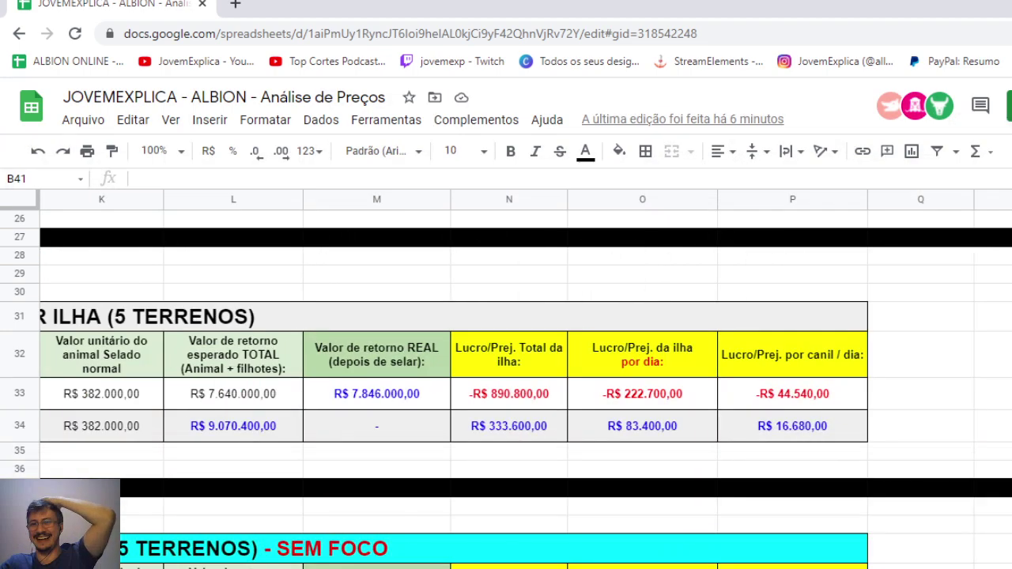
scroll(267, 561, "left", 10)
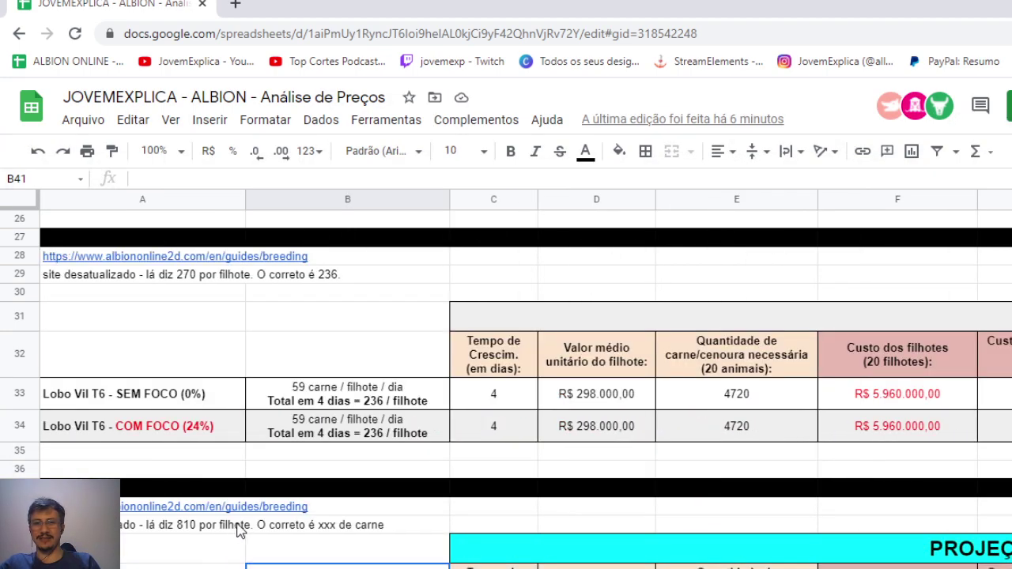
Examine the T7 projection rows for Javali Selvagem and Dragão do Pantano at 0% and 20% cub return
scroll(241, 530, "down", 3)
left_click(104, 405)
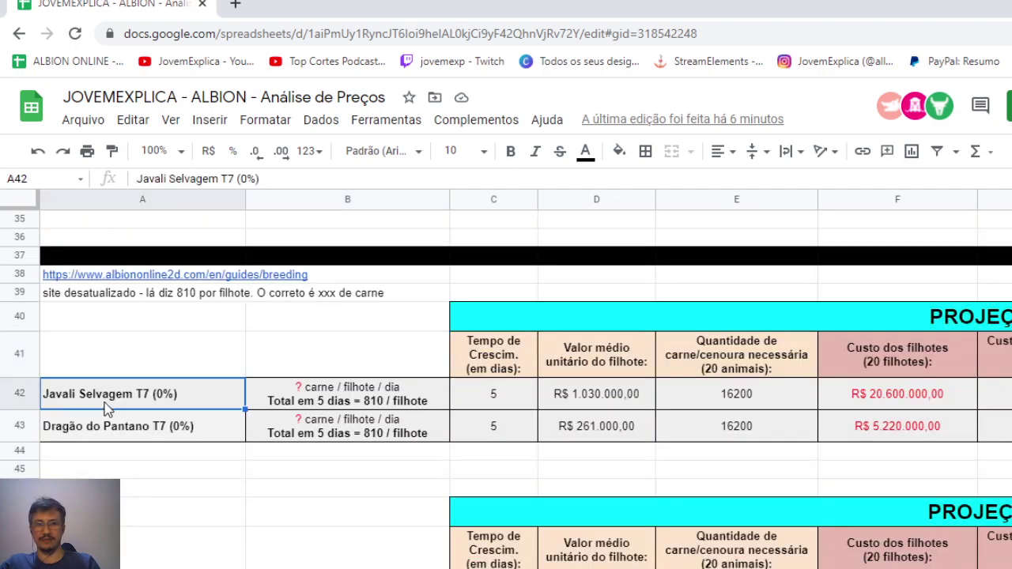
left_click(131, 439)
scroll(135, 429, "up", 3)
scroll(136, 435, "down", 5)
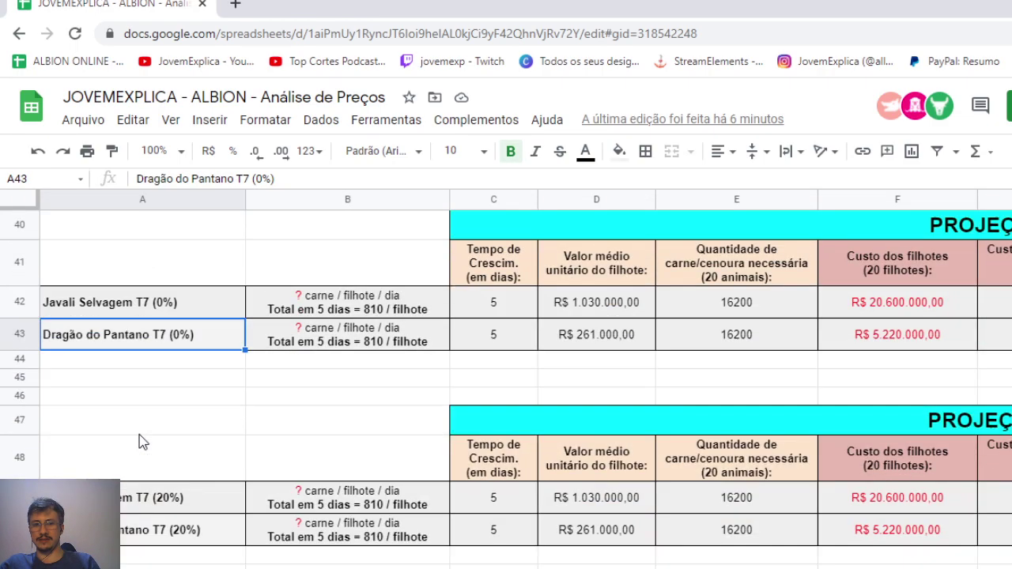
scroll(139, 441, "down", 5)
Look back over the T5 animal table and the Lobo Vil T6 rows
scroll(138, 441, "up", 10)
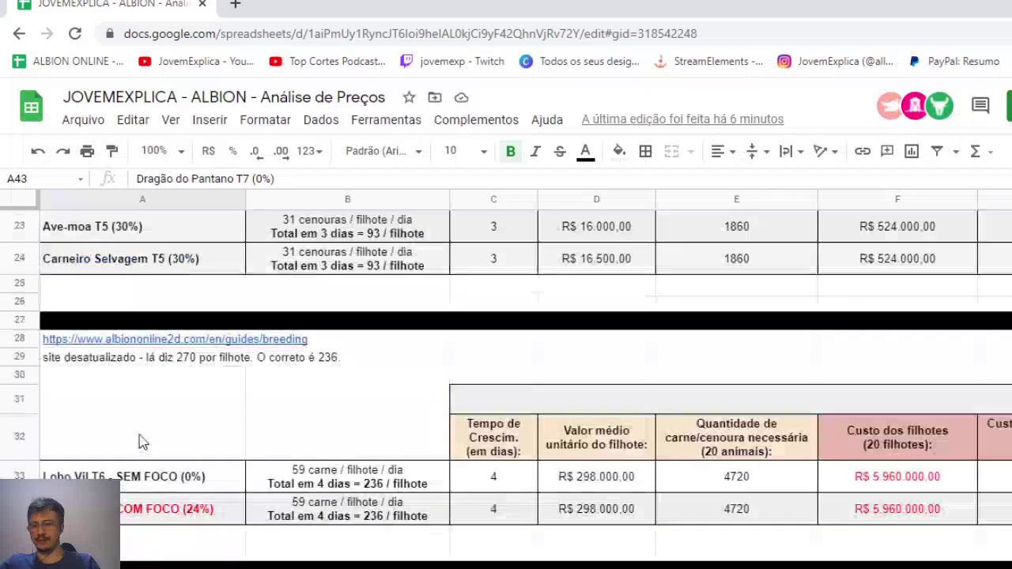
scroll(138, 441, "up", 2)
scroll(141, 451, "down", 1)
scroll(142, 451, "up", 2)
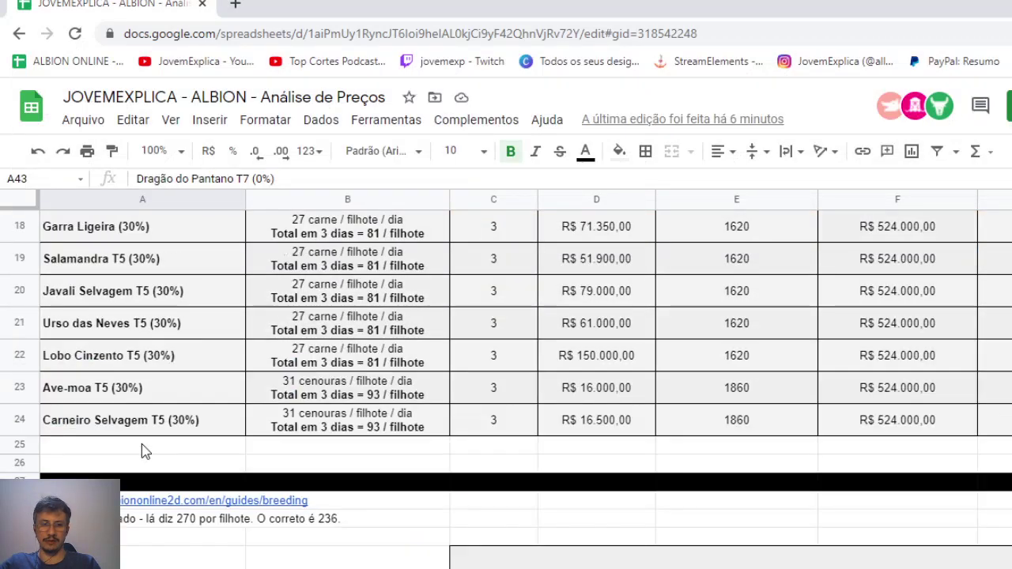
scroll(142, 443, "down", 4)
scroll(141, 443, "up", 1)
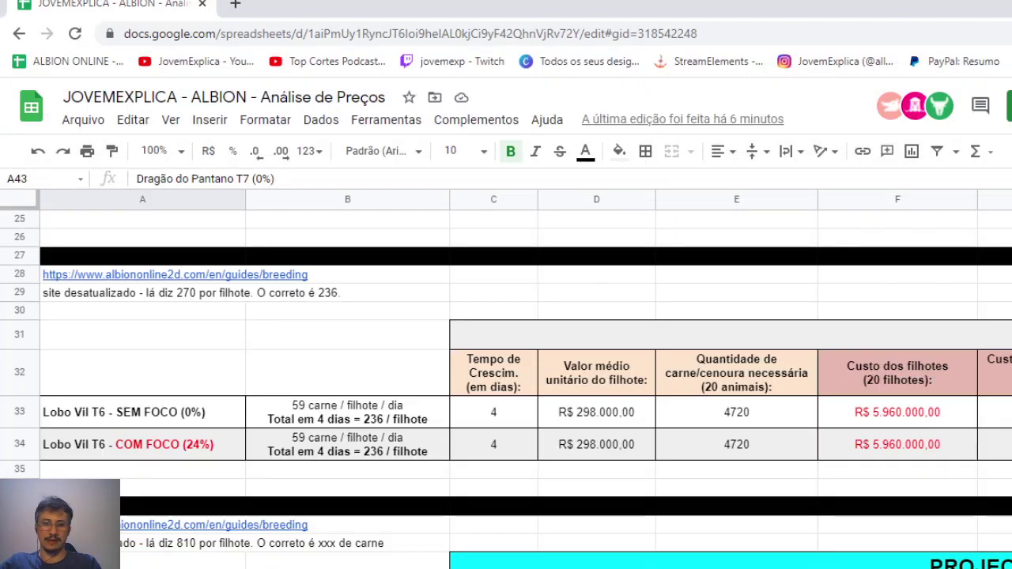